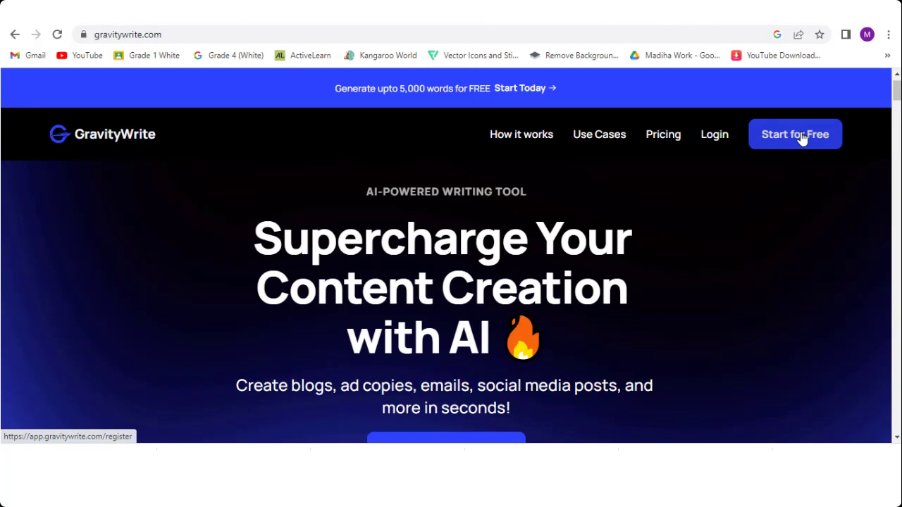
Go from the GravityWrite home page to the account login and sign in
left_click(801, 138)
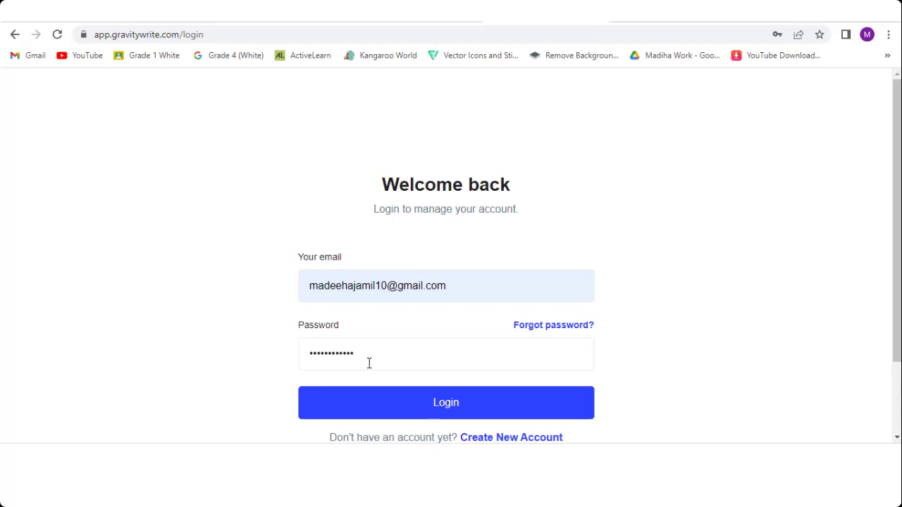
left_click(368, 363)
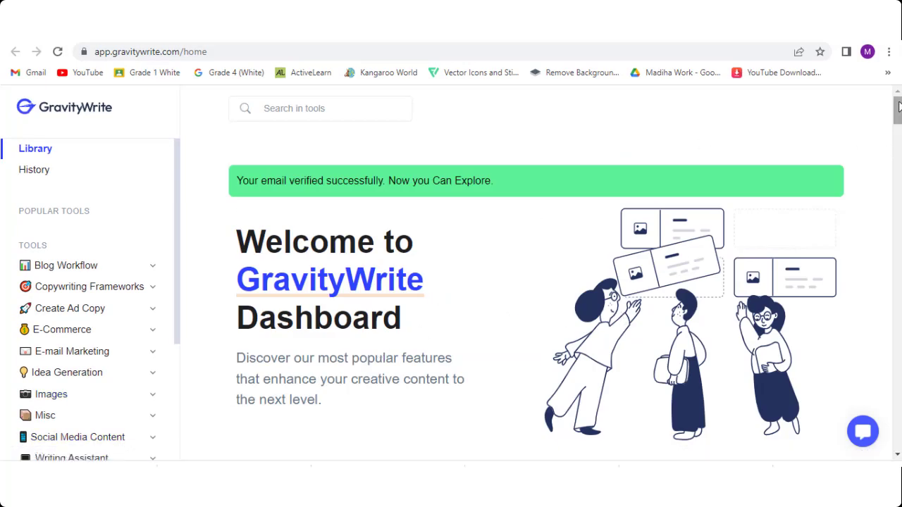
Generate an English YouTube script with YT Script Creator for the video title "tips for social media marketing"
left_click_drag(898, 111, 899, 234)
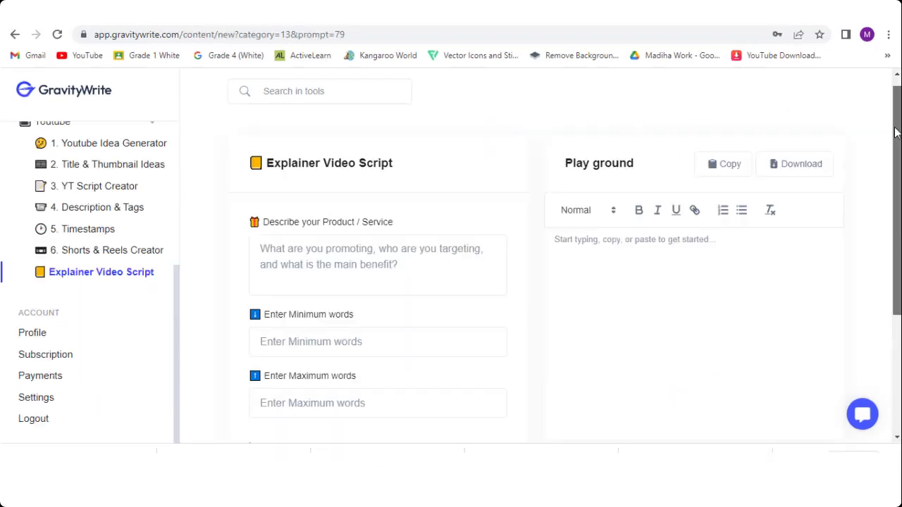
left_click_drag(898, 140, 899, 145)
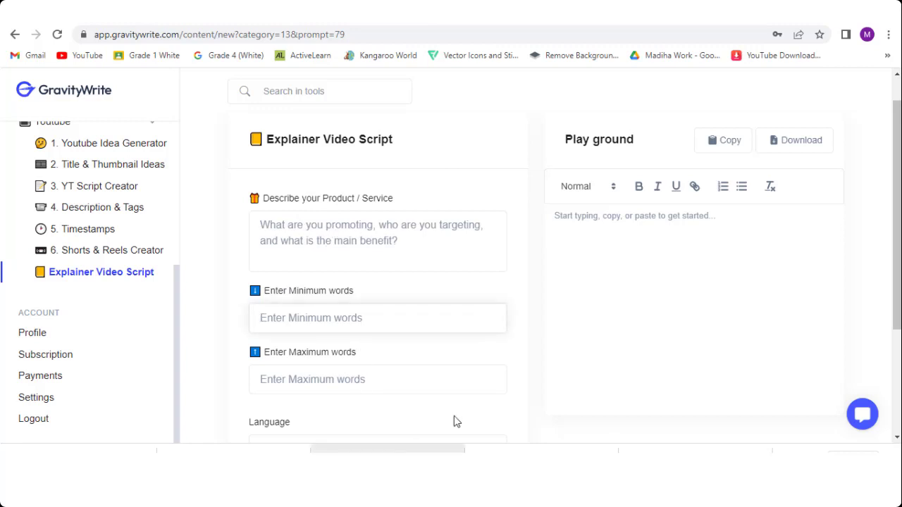
left_click_drag(894, 278, 895, 344)
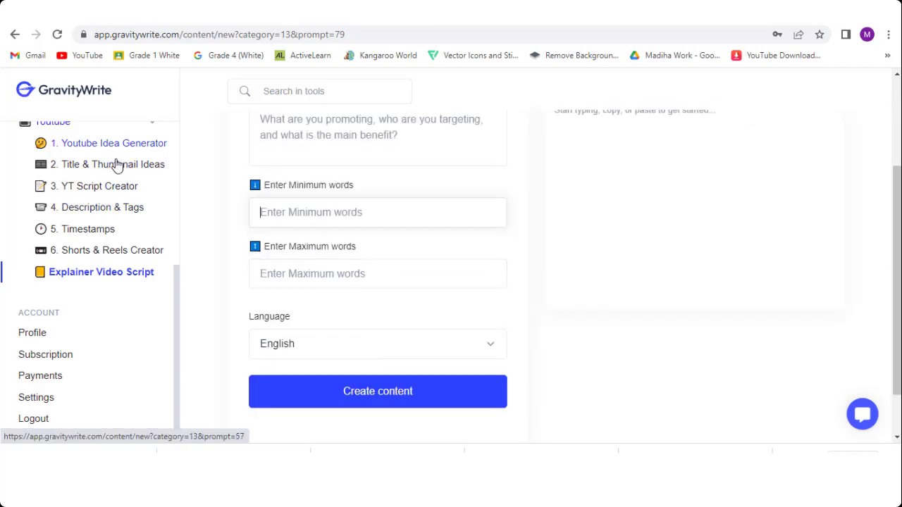
left_click(118, 188)
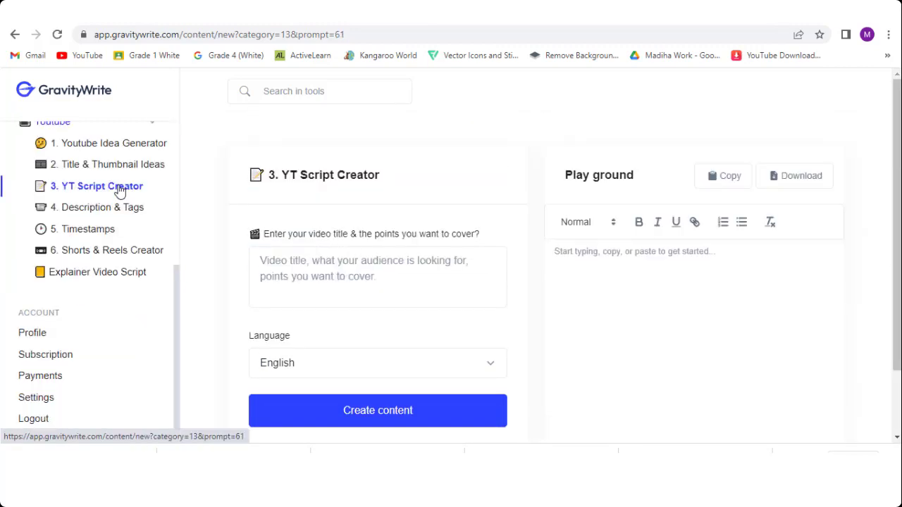
left_click(303, 262)
type("tips for social media marketing")
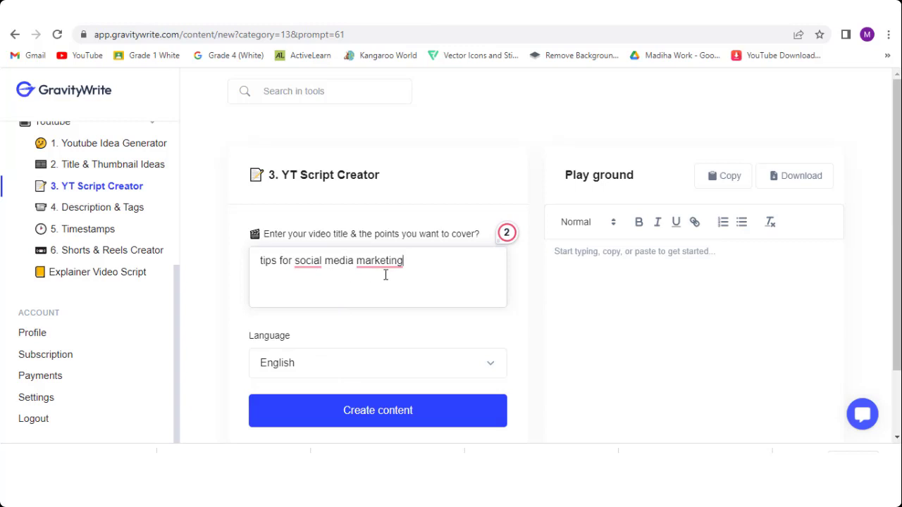
left_click(345, 399)
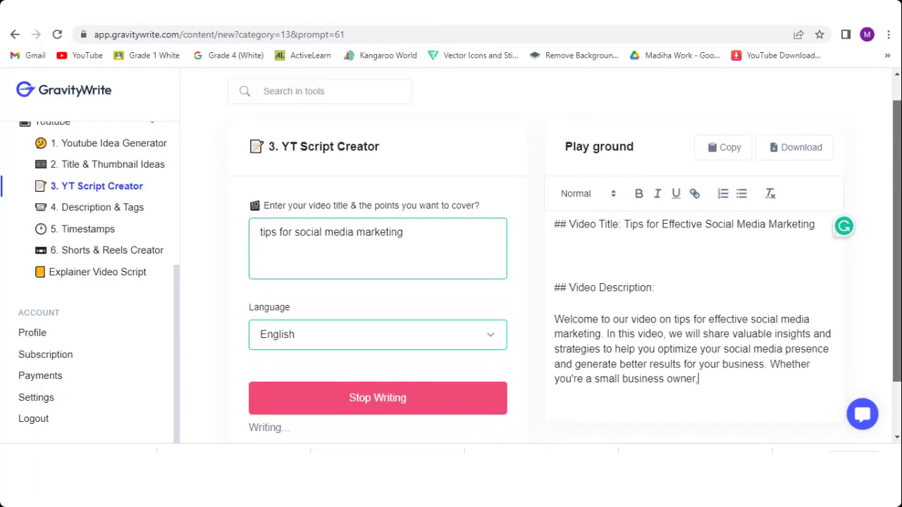
left_click_drag(899, 119, 899, 242)
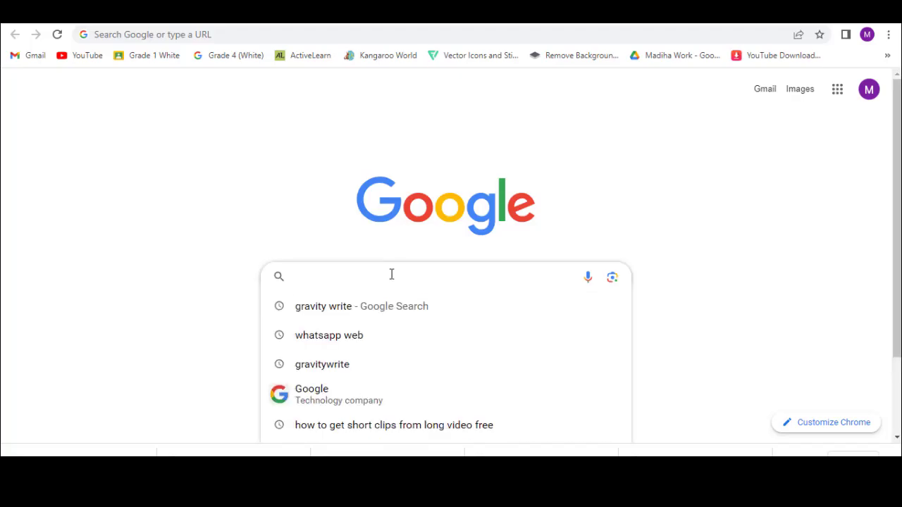
Search Google for "steve ai" and open the Steve.ai website from the results
type("steve a")
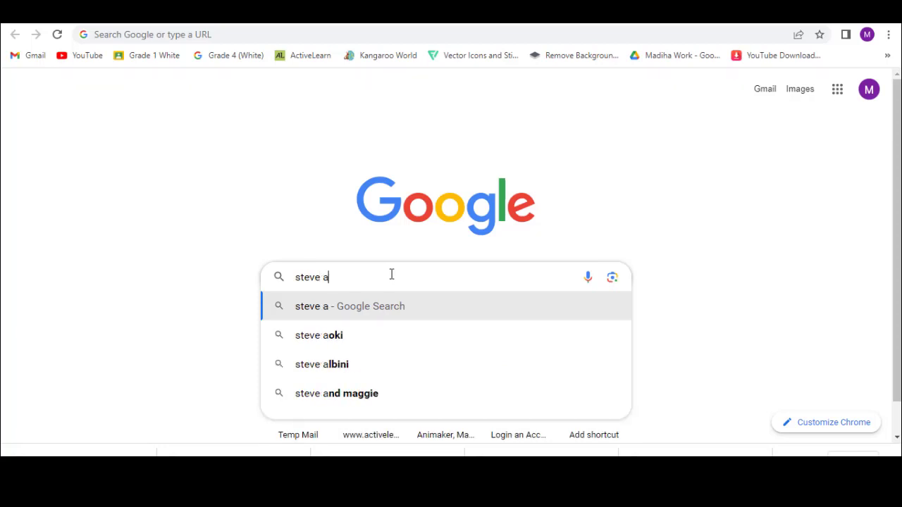
type("i")
key("Return")
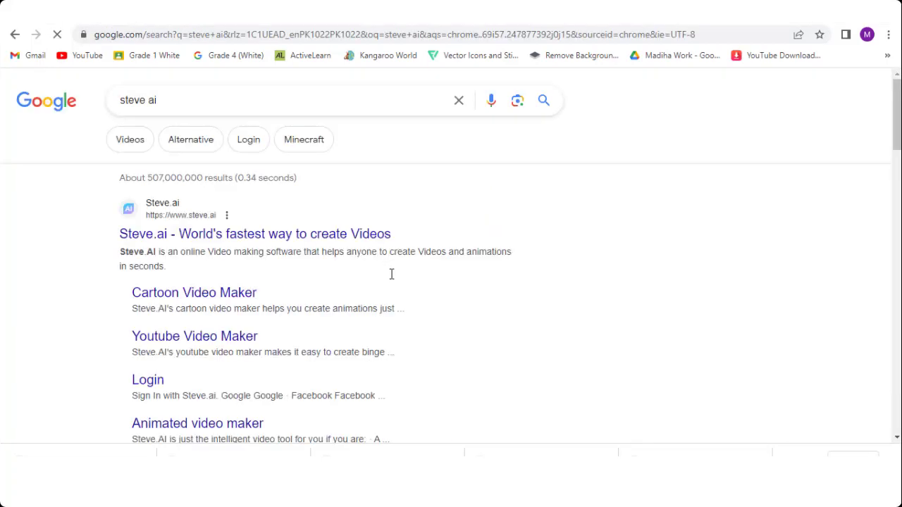
left_click(169, 237)
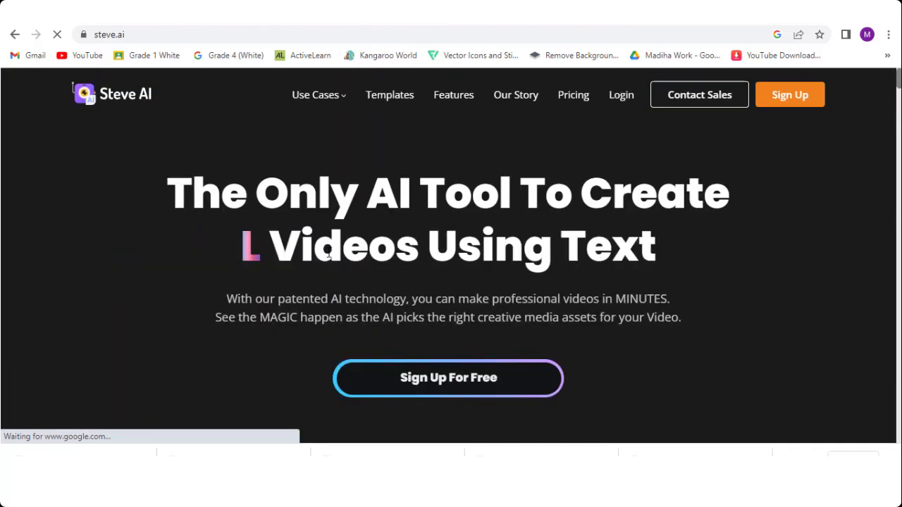
Enter Steve AI through the free sign-up and start a Text to Animation project from the dashboard
left_click(406, 387)
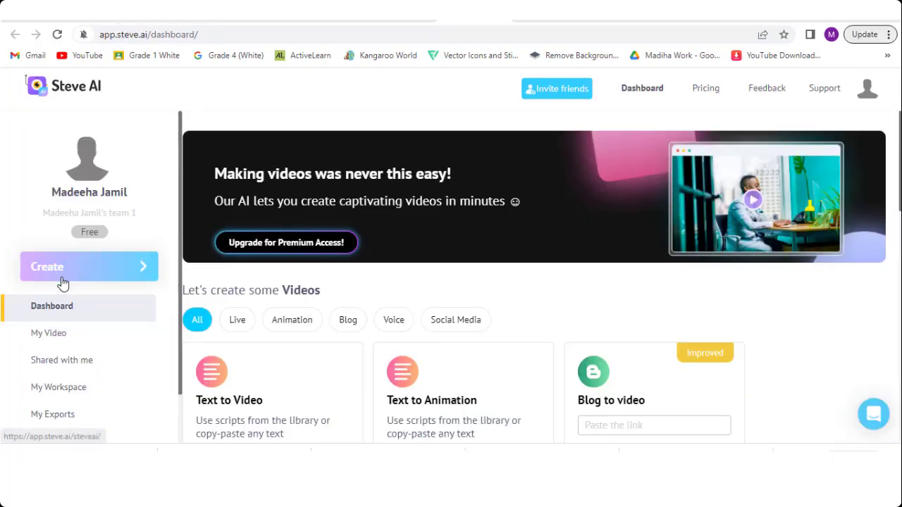
left_click(56, 312)
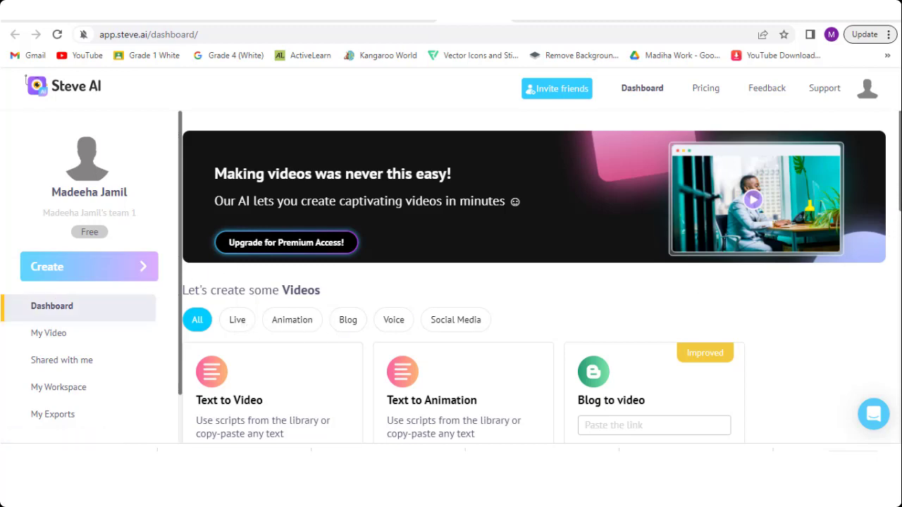
left_click_drag(896, 183, 890, 261)
mouse_move(357, 334)
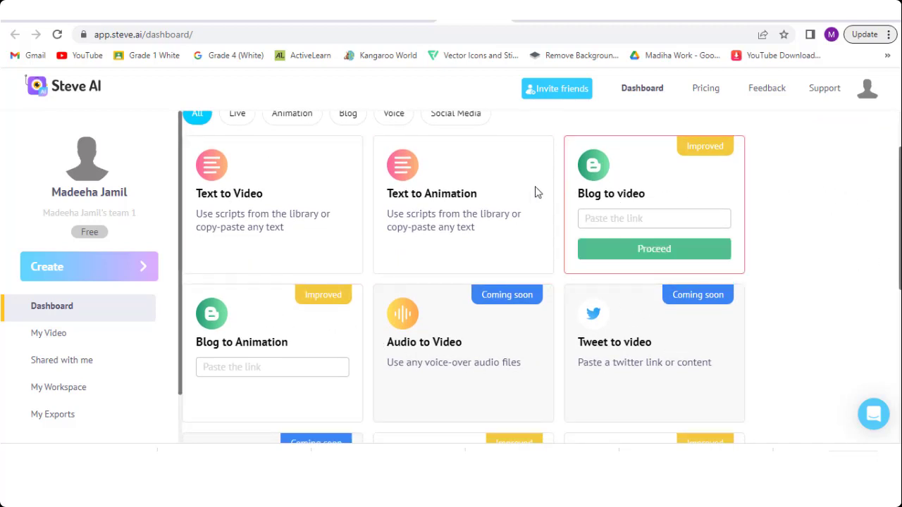
mouse_move(451, 211)
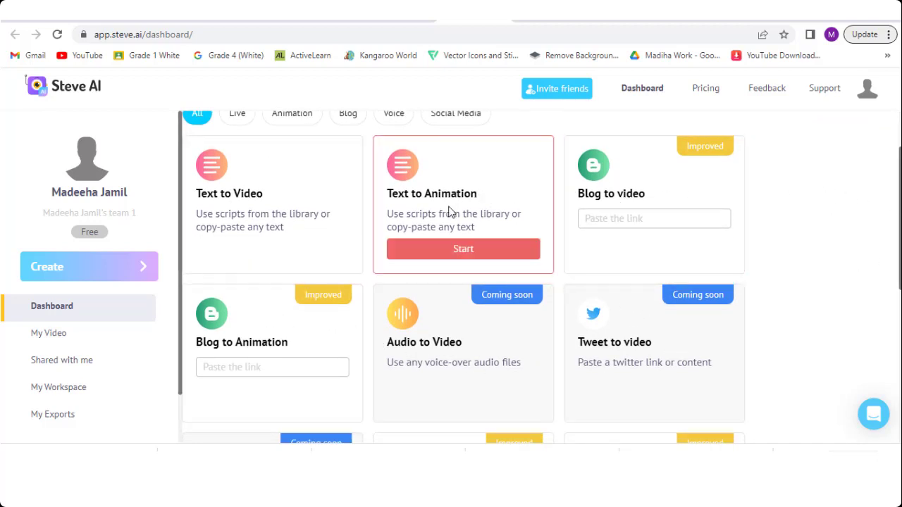
left_click(450, 250)
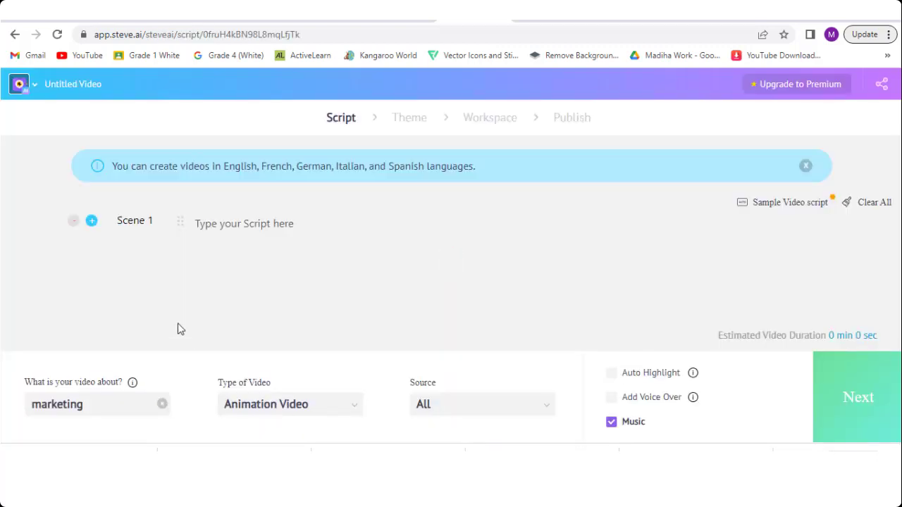
Copy the Video Description paragraph from the GravityWrite script and paste it into the Steve AI script starting at Scene 1
left_click(200, 229)
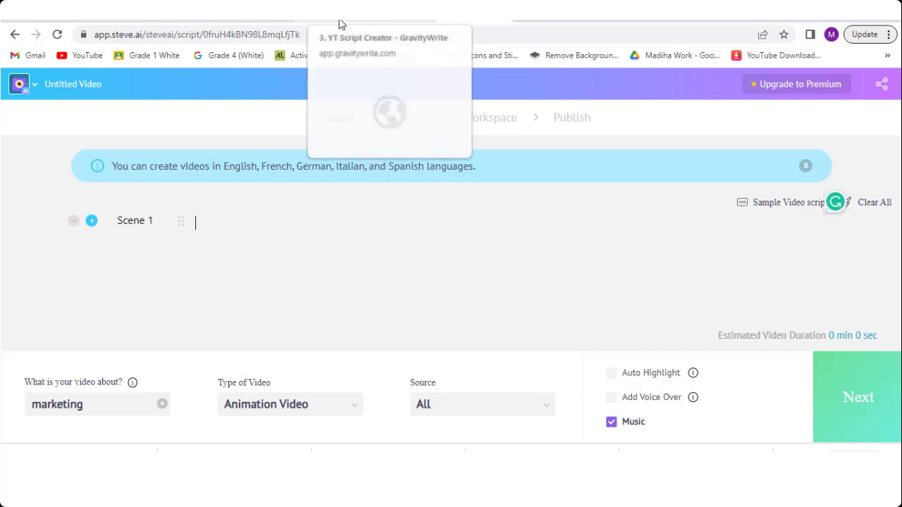
left_click(299, 21)
left_click_drag(562, 197, 708, 341)
key("ctrl+c")
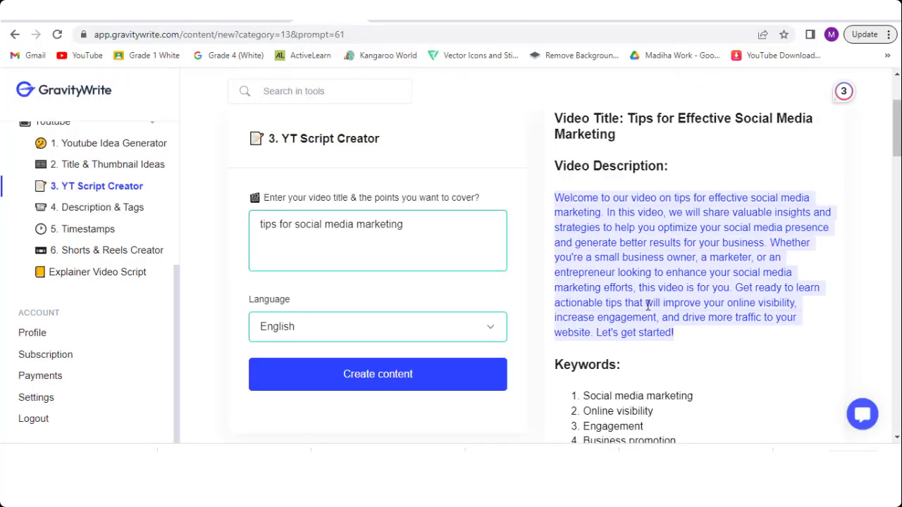
left_click(471, 12)
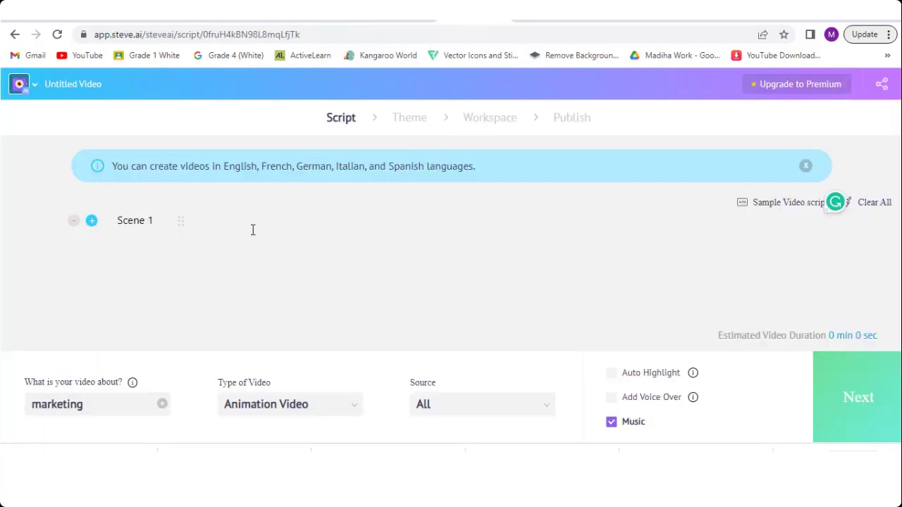
key("ctrl+v")
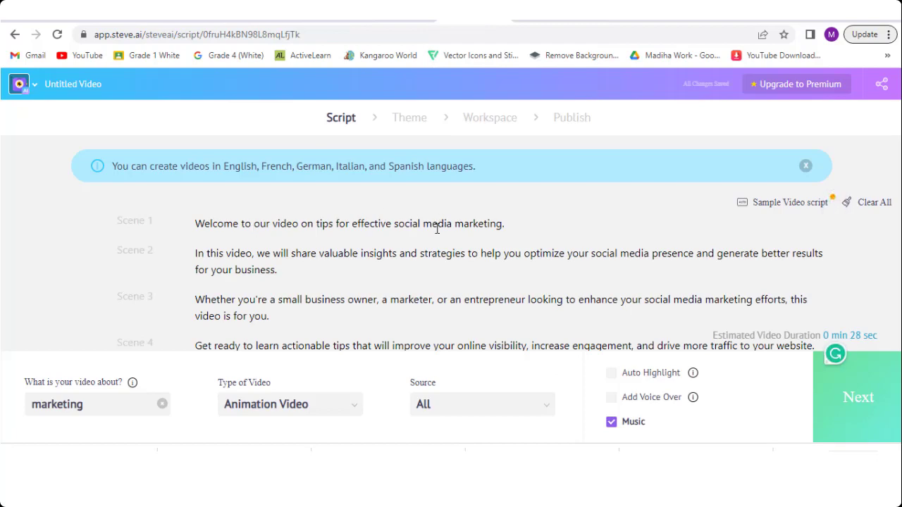
Copy the voice-over text starting "Before we jump into the tips" from GravityWrite and paste it after Scene 5 in the Steve AI script
key("ctrl+shift+Tab")
scroll(897, 195, "down", 3)
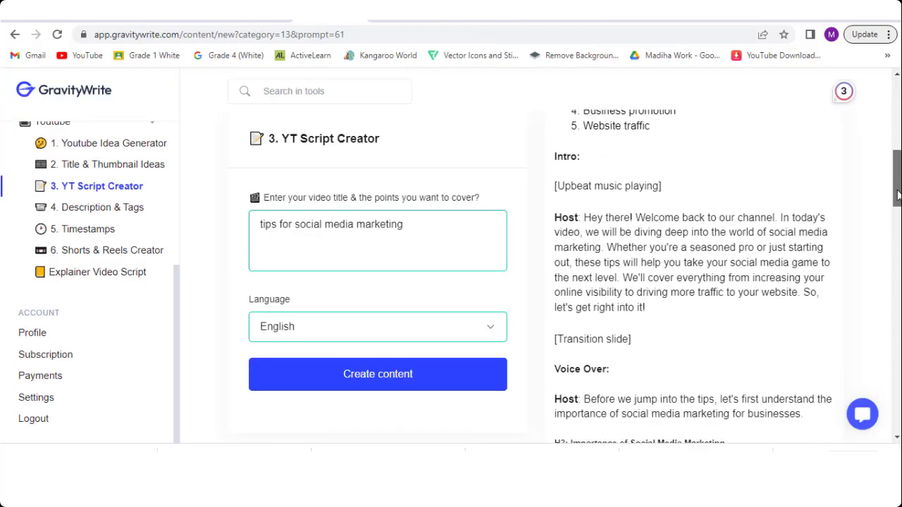
scroll(897, 199, "down", 3)
left_click_drag(556, 227, 607, 161)
left_click(458, 21)
left_click(273, 330)
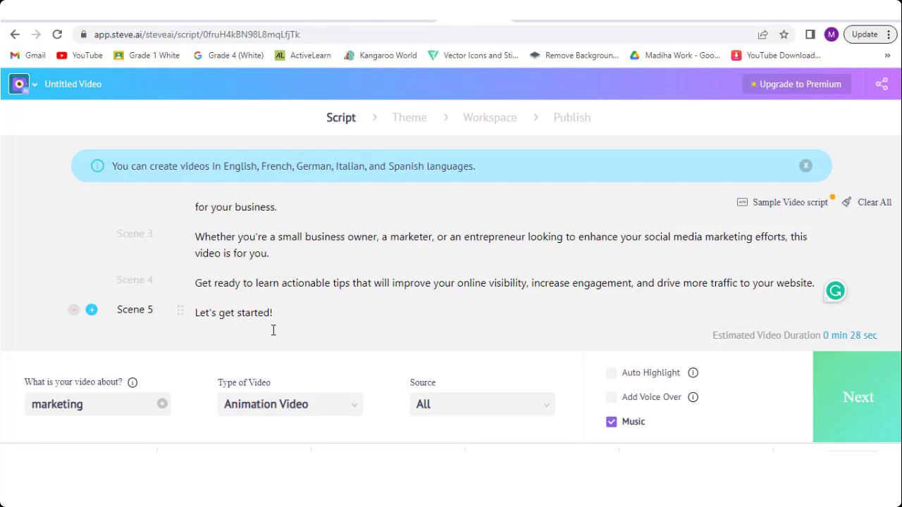
key("ctrl+v")
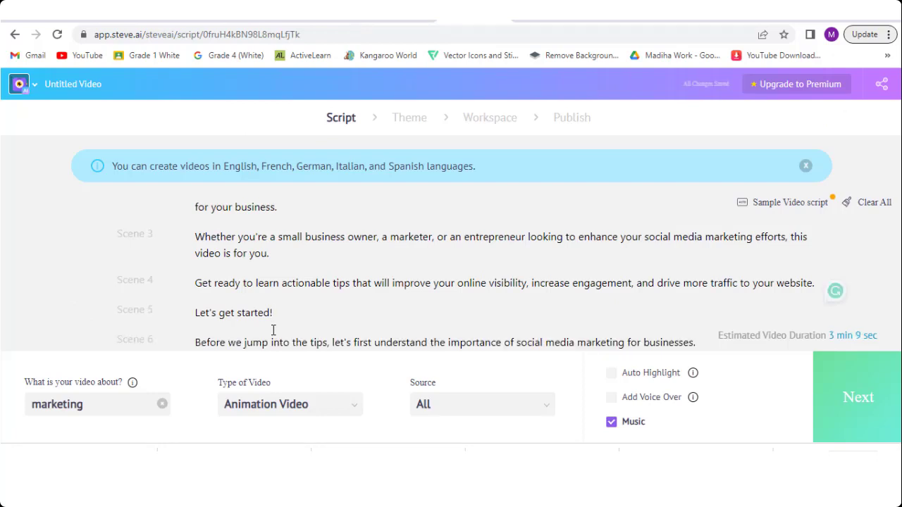
Review the pasted scenes and proceed from the script to the theme selection
scroll(228, 264, "down", 1)
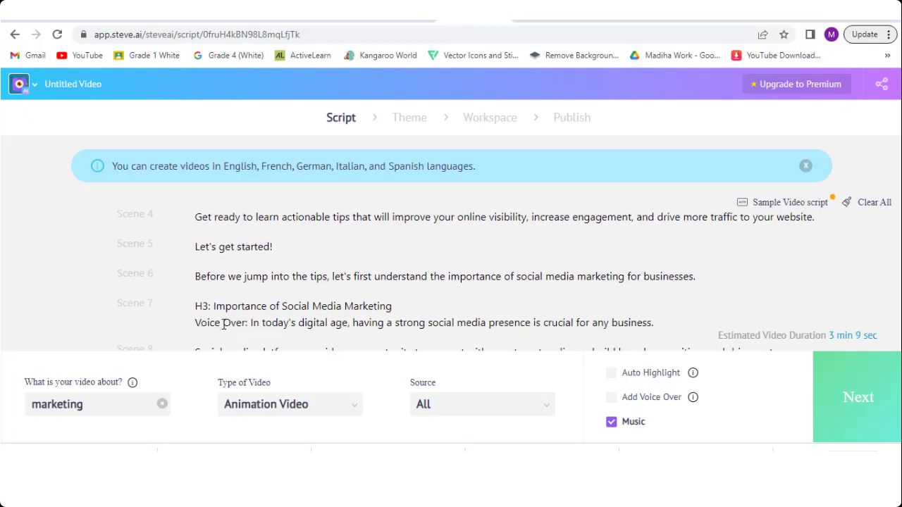
scroll(202, 312, "up", 1)
scroll(223, 315, "down", 2)
scroll(517, 300, "up", 3)
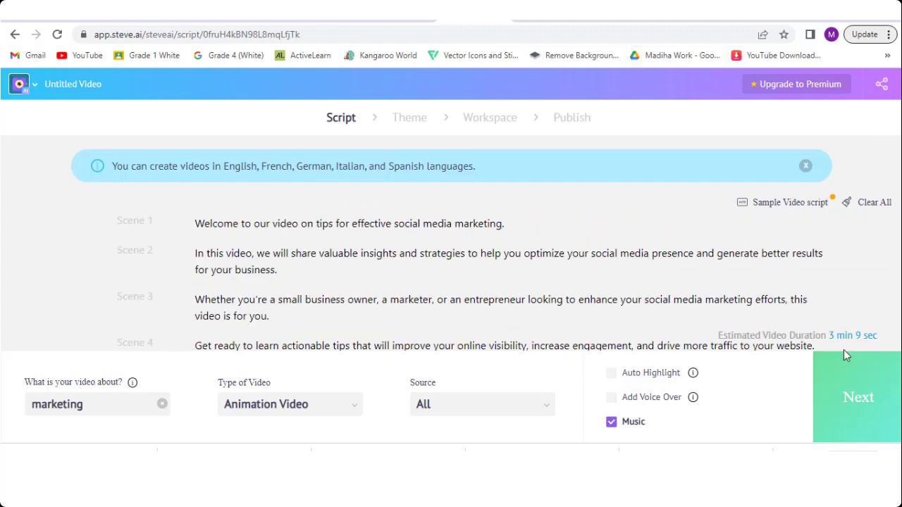
left_click(844, 402)
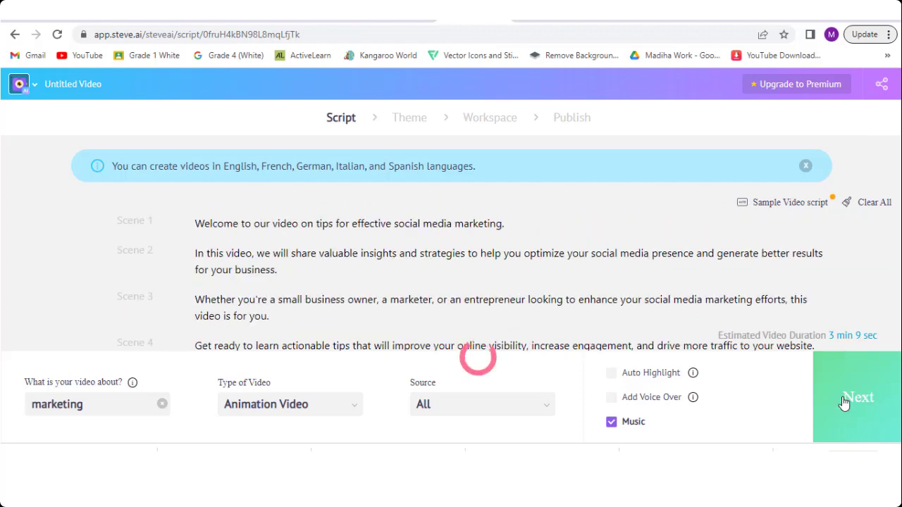
Preview the animation themes and apply the blue office theme reading "A very warm welcome to all our newcomers"
scroll(898, 273, "down", 2)
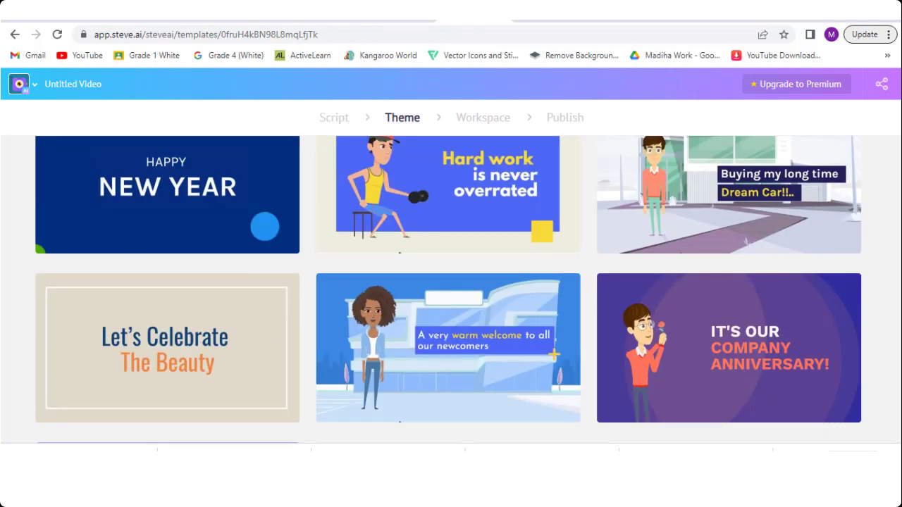
scroll(589, 421, "up", 1)
mouse_move(489, 380)
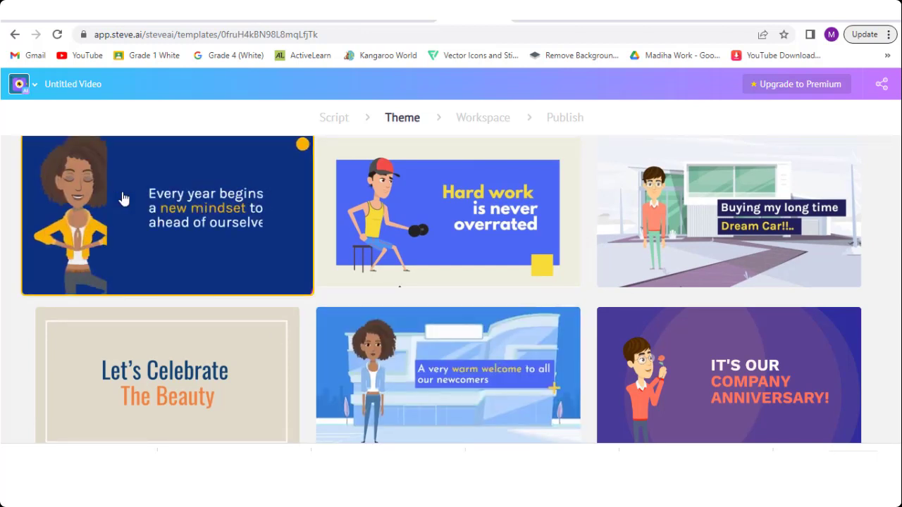
mouse_move(135, 367)
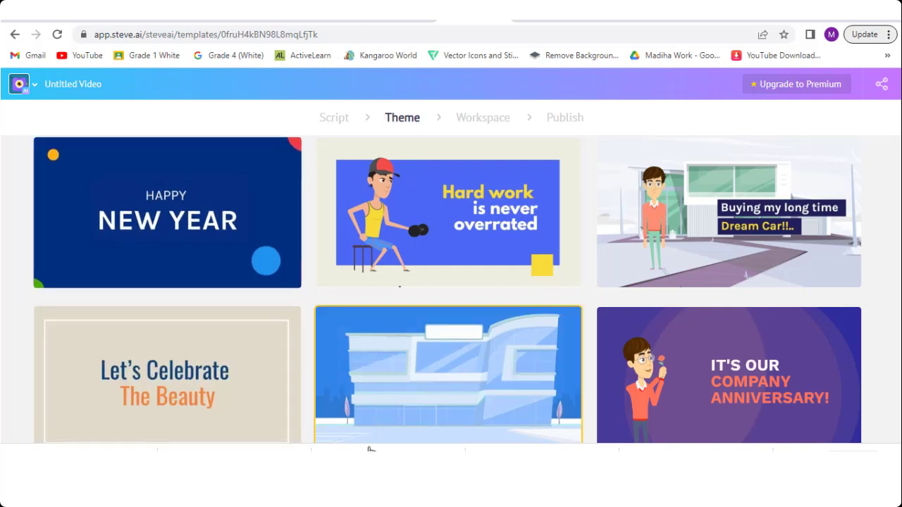
mouse_move(417, 412)
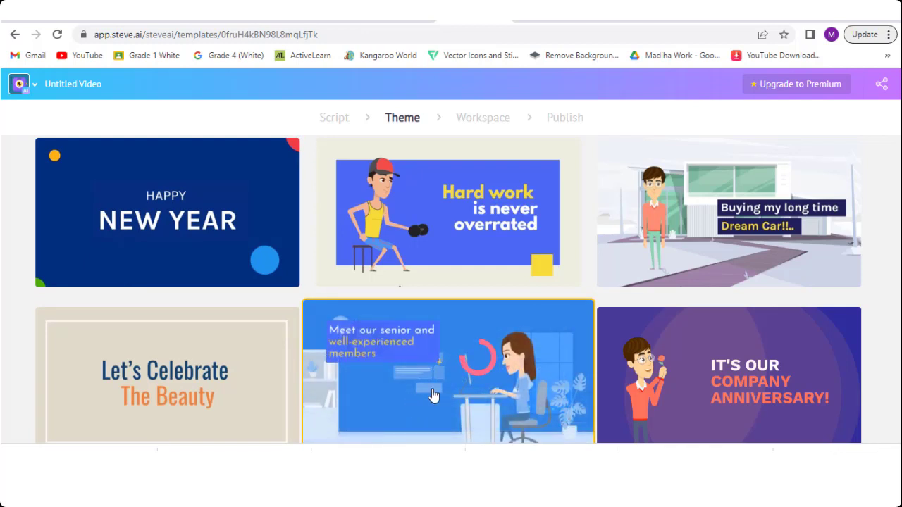
left_click(433, 396)
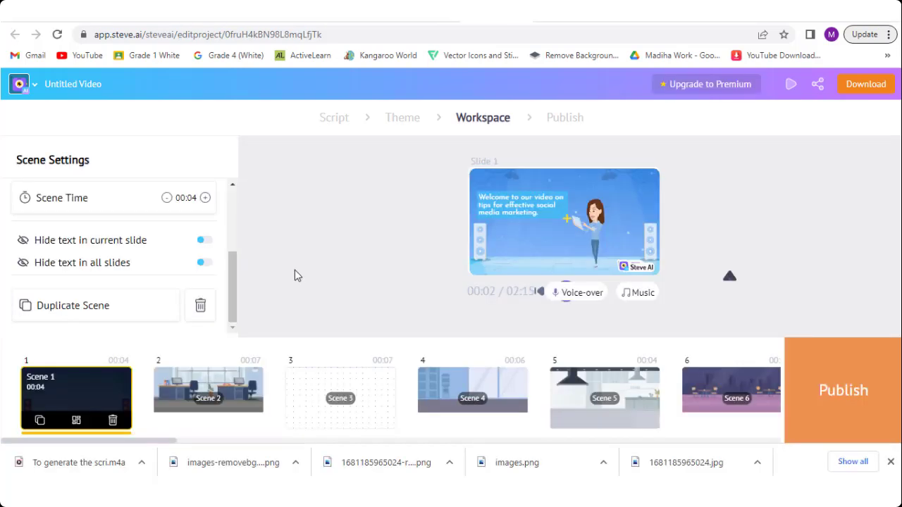
Change the action of the woman in Scene 1 to a standing presenter pose
left_click_drag(236, 302, 238, 212)
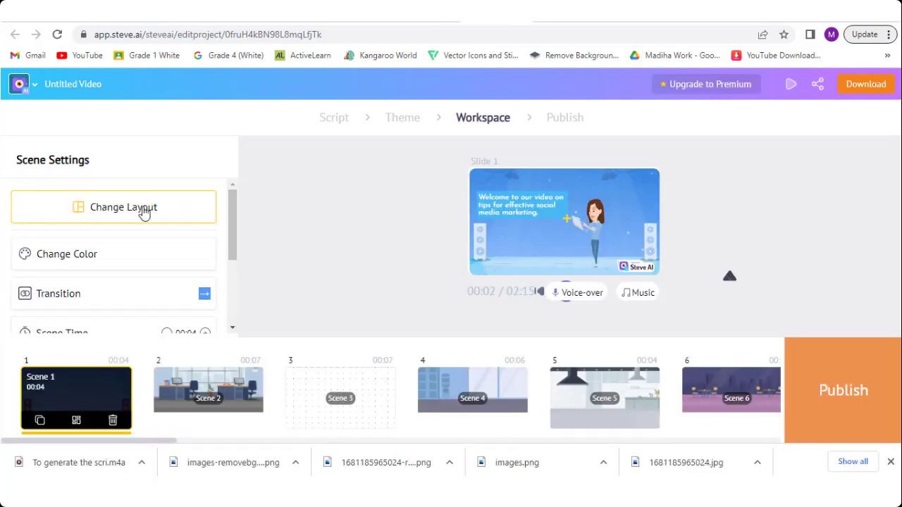
left_click(601, 241)
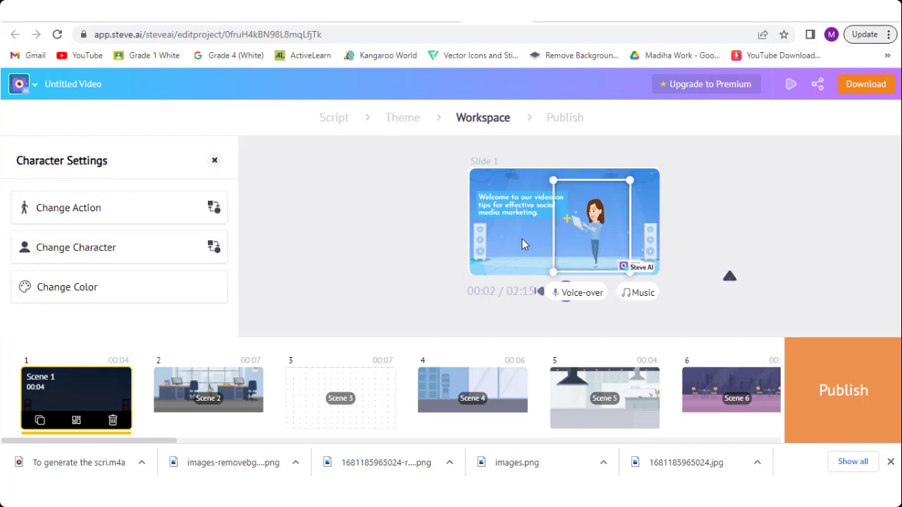
left_click(145, 207)
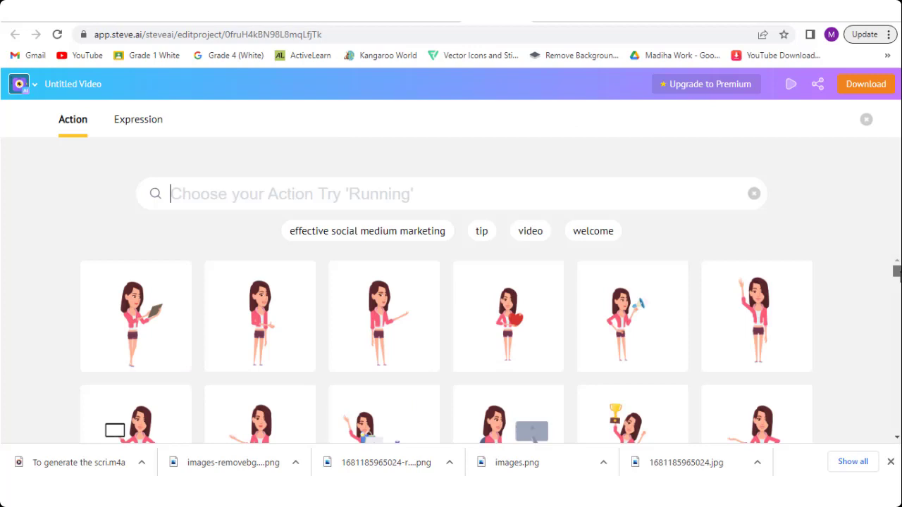
scroll(871, 298, "down", 3)
left_click_drag(894, 282, 893, 270)
left_click(381, 325)
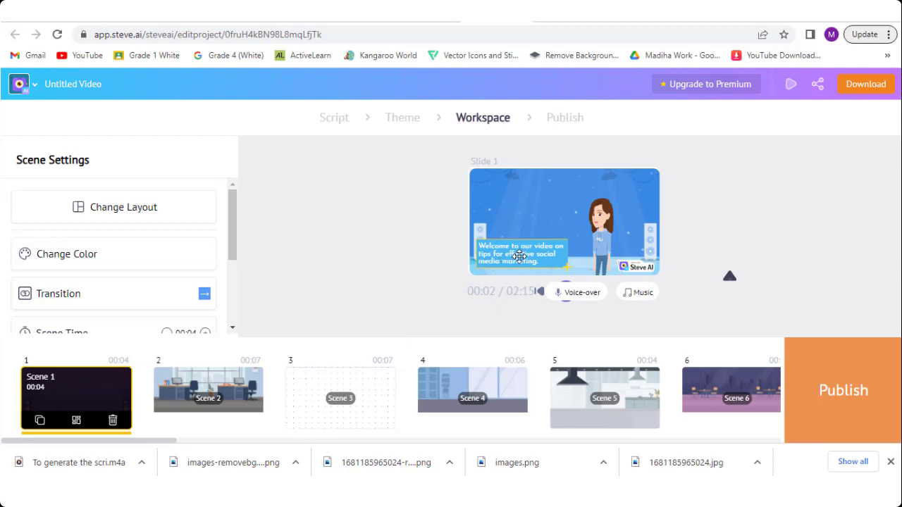
Move the welcome text in Scene 1 up beside the character and preview the video
left_click_drag(519, 256, 527, 205)
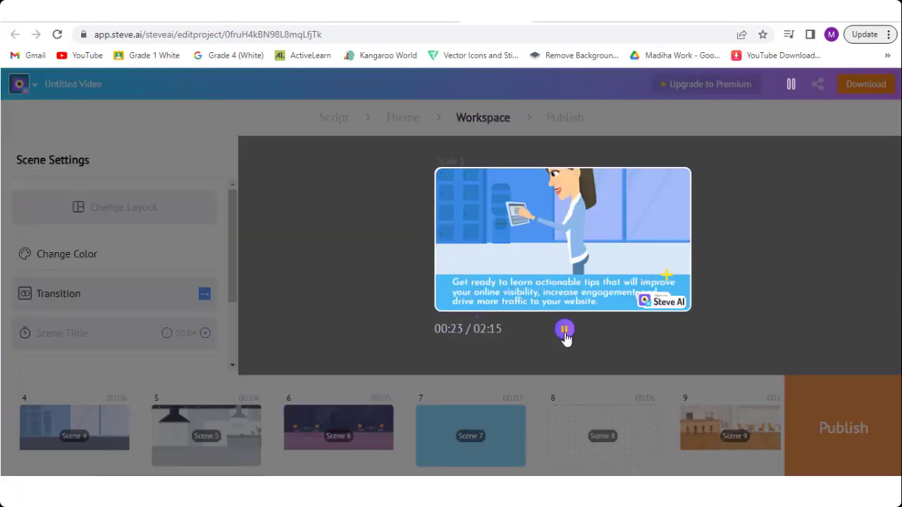
left_click(565, 336)
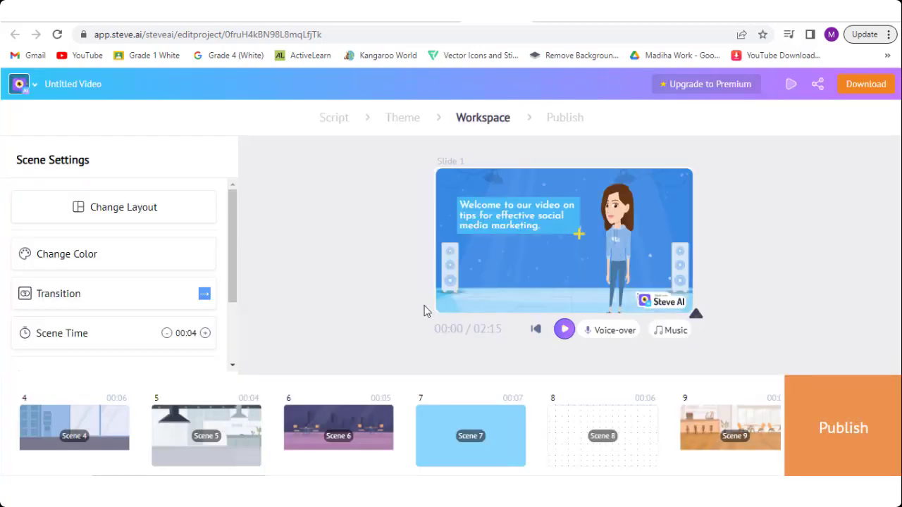
Generate a Steve voice-over in English with the US accent, Female gender and the Joanna voice
left_click(617, 331)
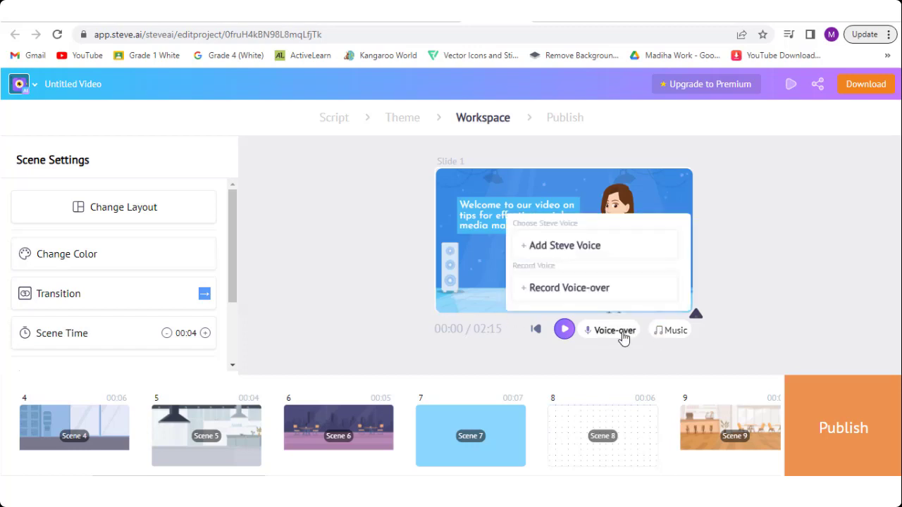
left_click(584, 246)
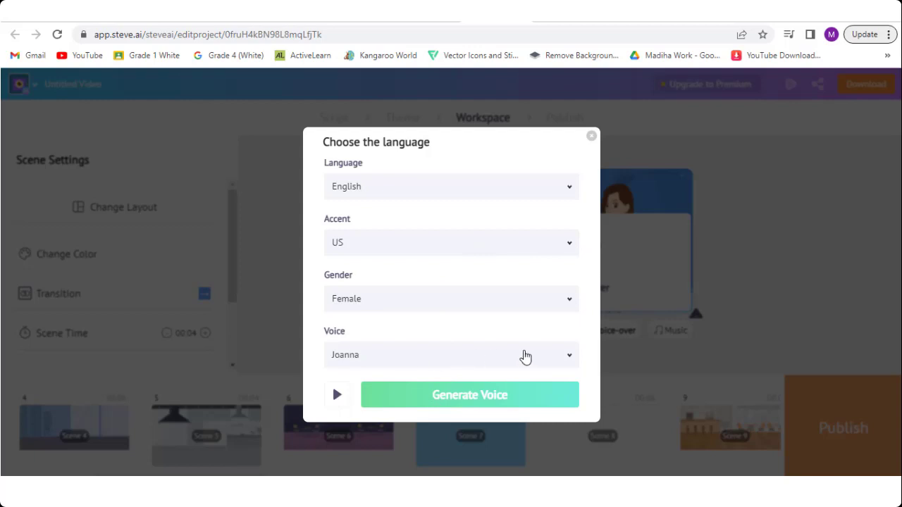
left_click(565, 358)
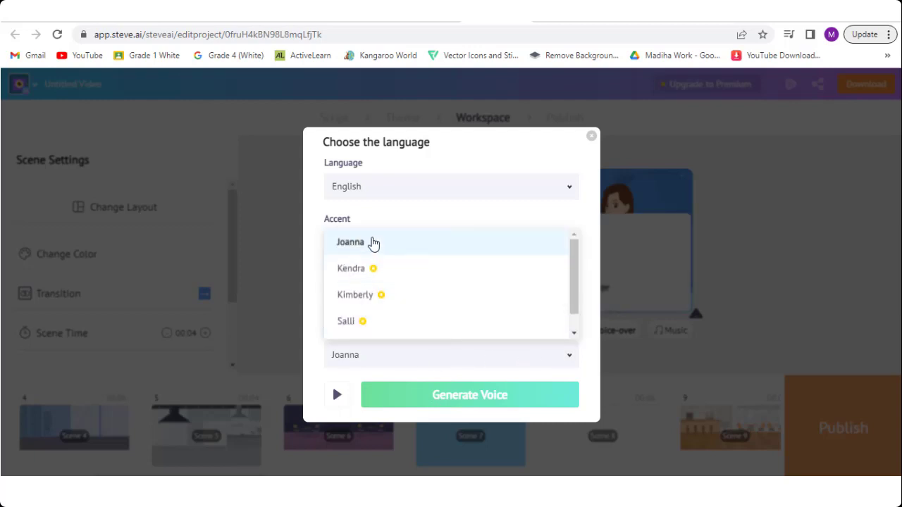
mouse_move(574, 262)
left_mouse_down()
mouse_move(575, 300)
mouse_move(575, 244)
left_mouse_up()
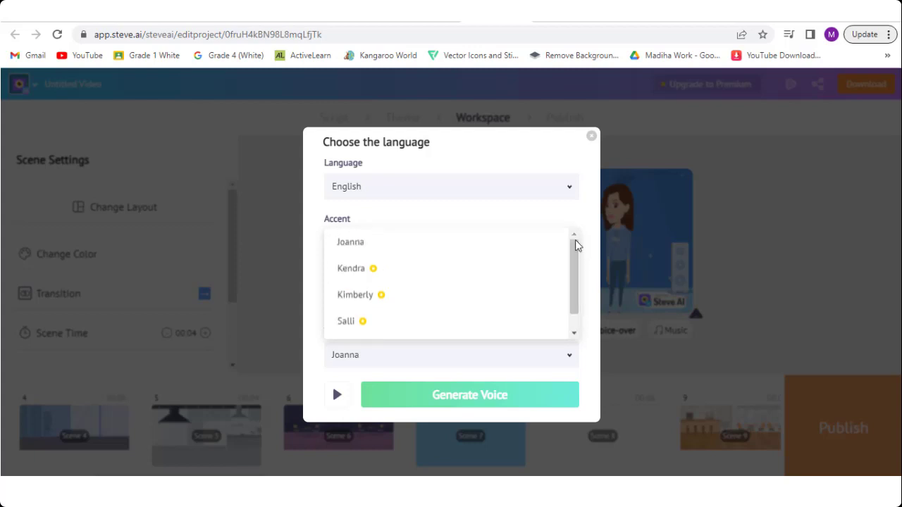
left_click(480, 238)
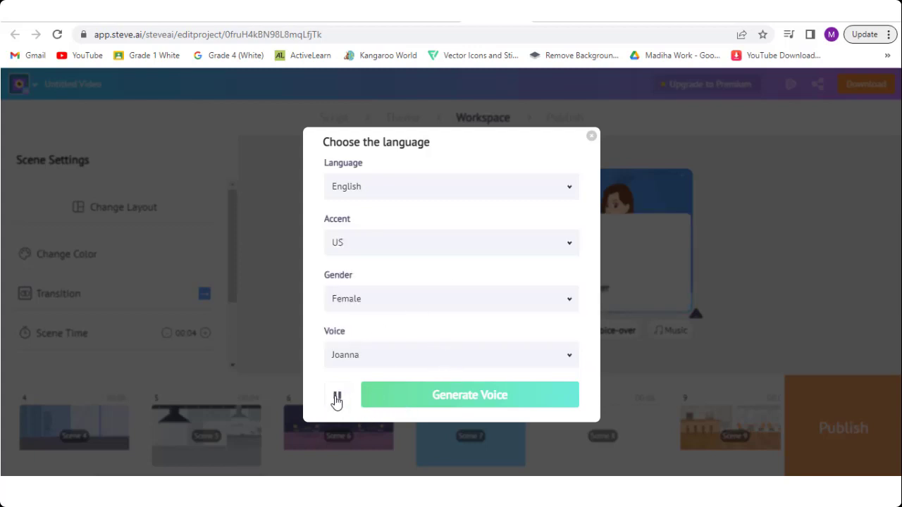
left_click(427, 396)
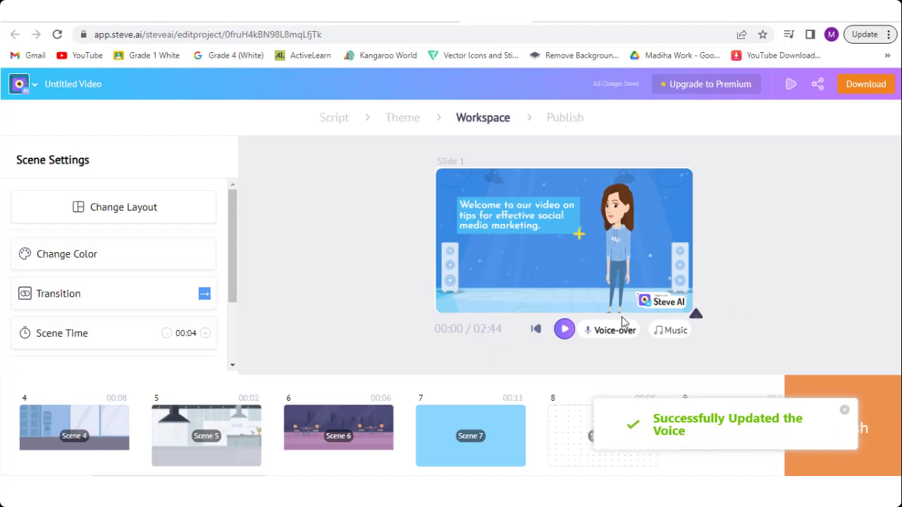
Preview the video with the voice-over and lower the background music's volume
left_click(564, 330)
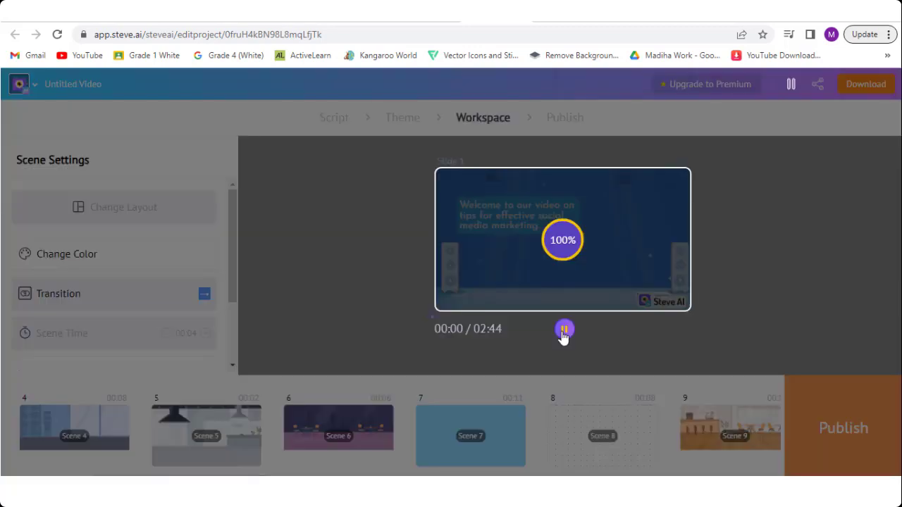
left_click(564, 330)
mouse_move(654, 284)
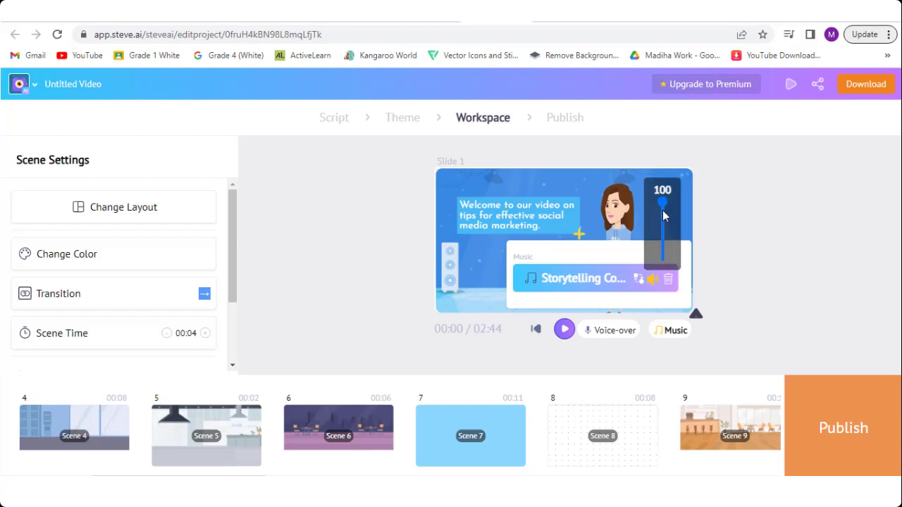
left_click_drag(663, 205, 660, 236)
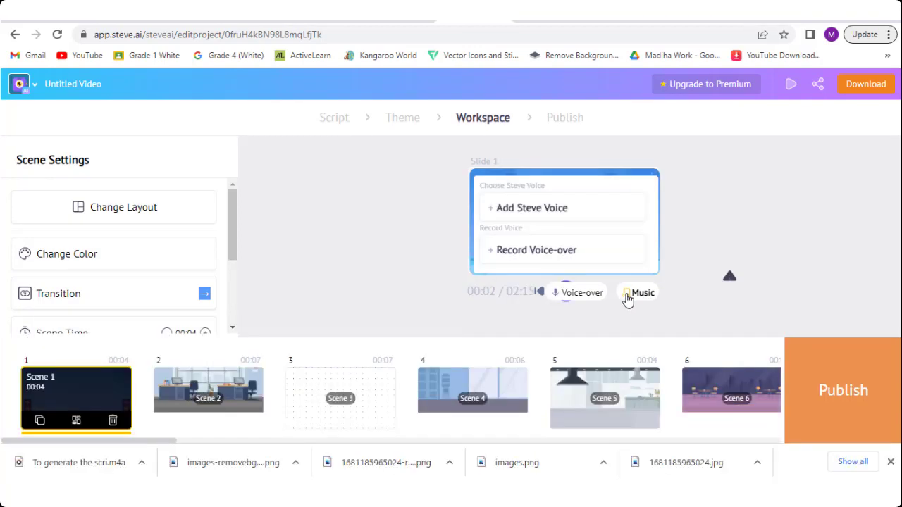
Browse the music library and select Ride Again as the background track
left_click(627, 299)
left_click(534, 242)
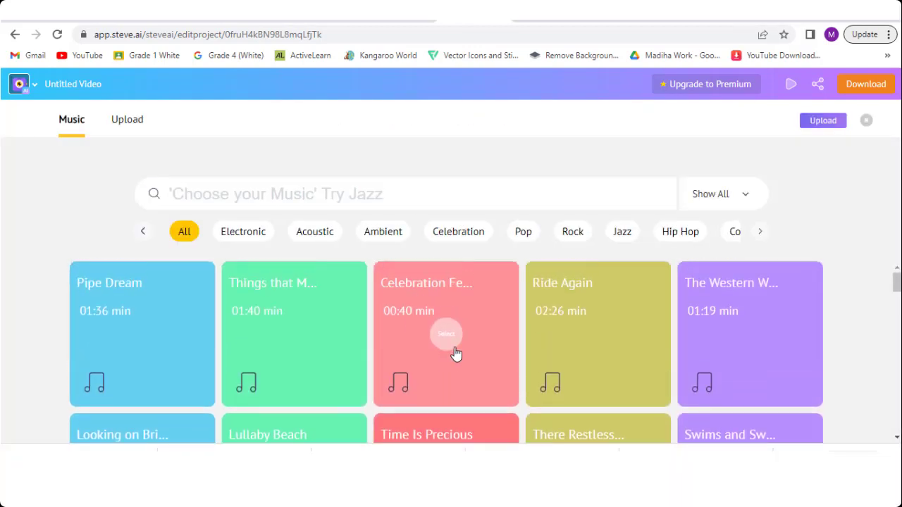
left_click_drag(897, 288, 897, 320)
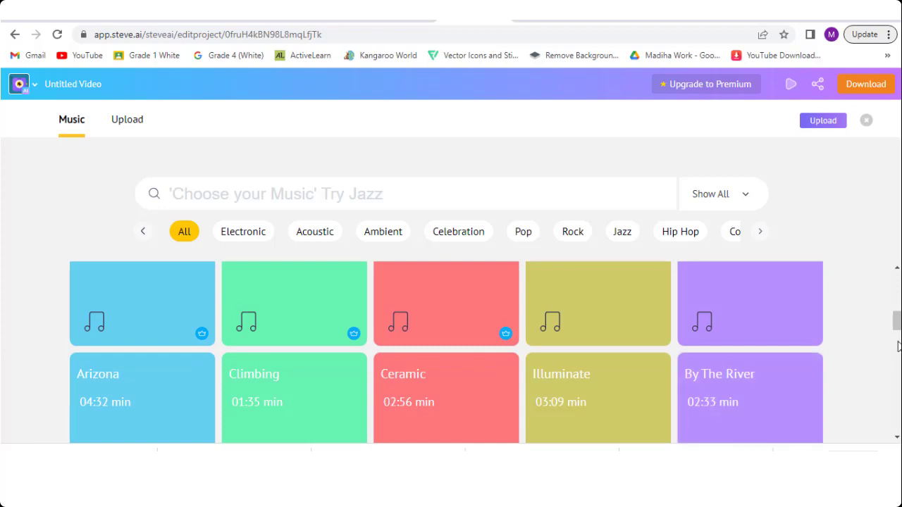
left_click_drag(897, 326, 897, 286)
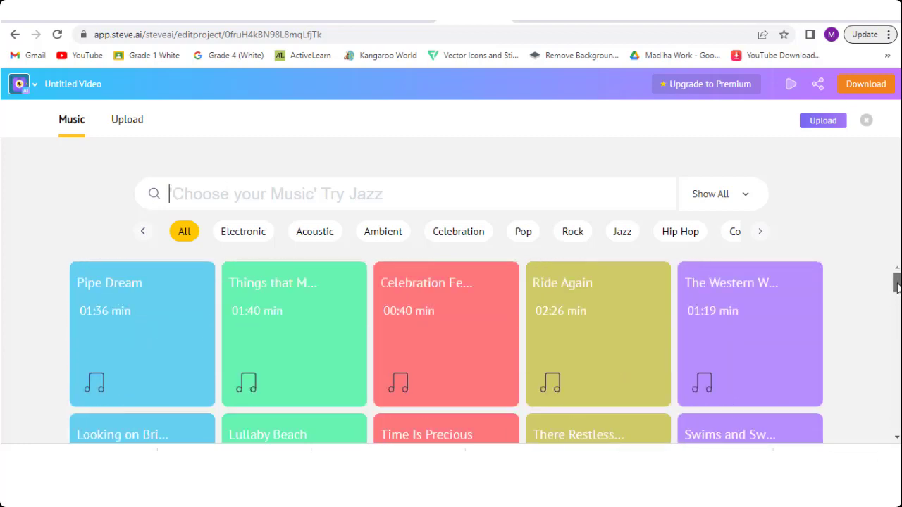
left_click(611, 383)
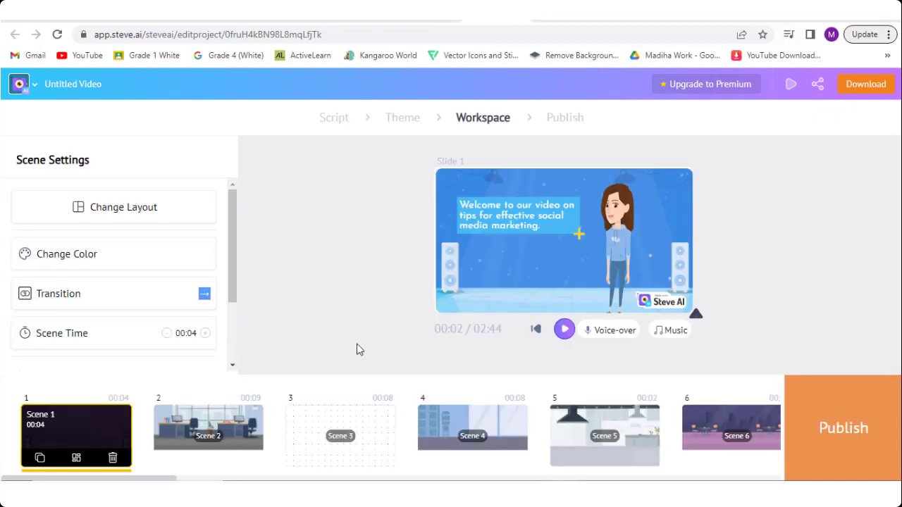
Change the Scene 1 layout to the split design with the character on the left and the text on a blue panel at right
left_click(107, 213)
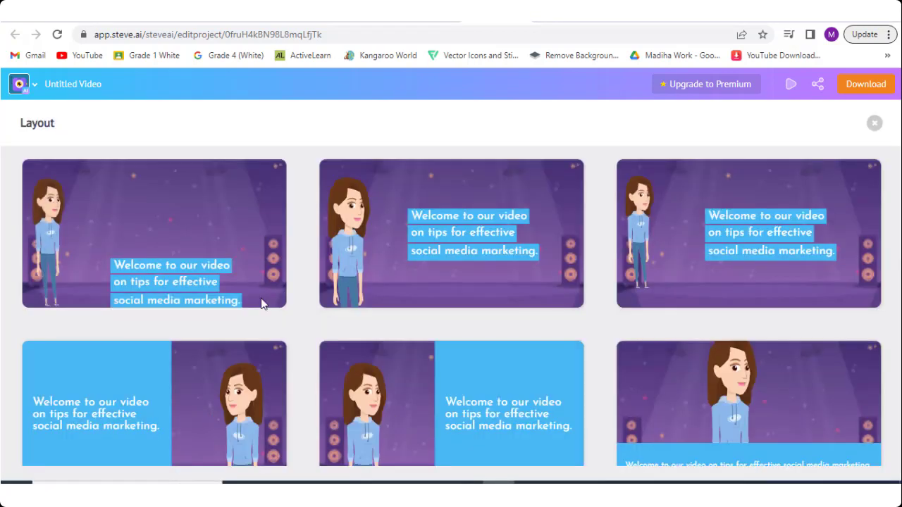
scroll(897, 400, "down", 1)
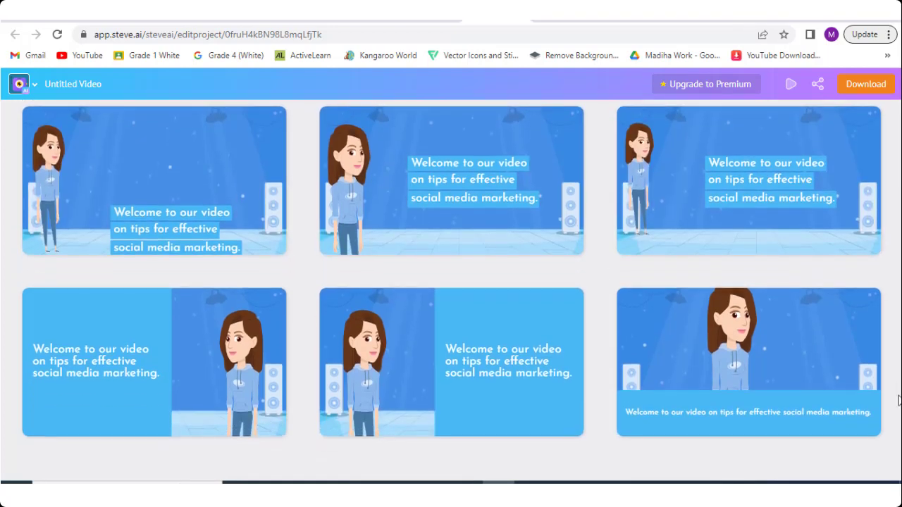
scroll(897, 400, "down", 2)
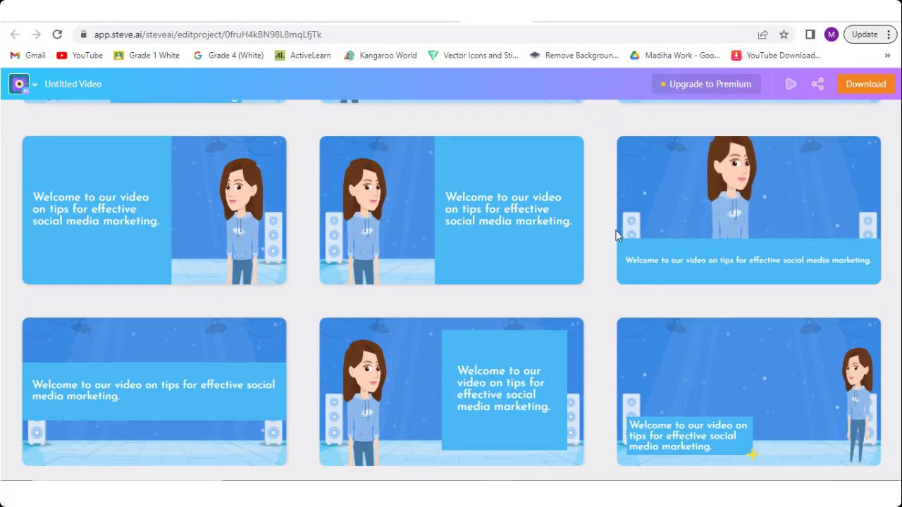
left_click(454, 253)
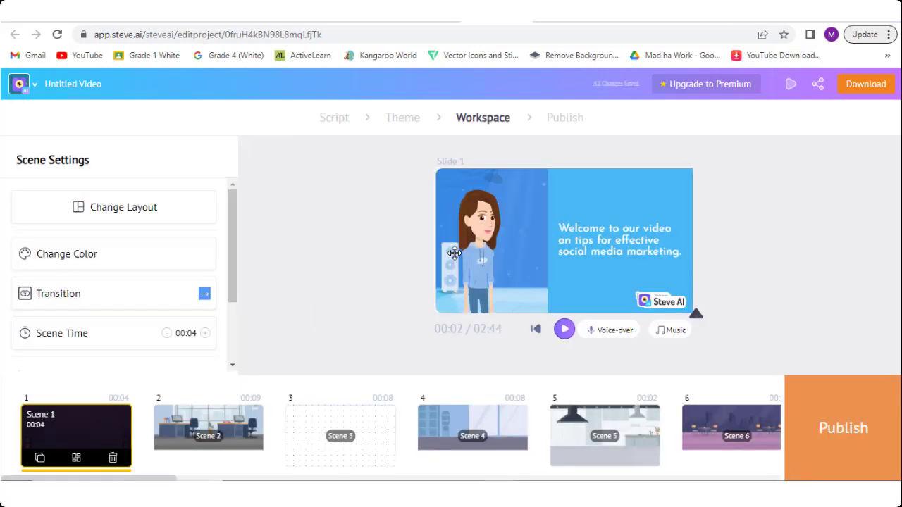
Replace the Scene 1 character with the woman with dark wavy hair and a teal shirt
left_click(484, 245)
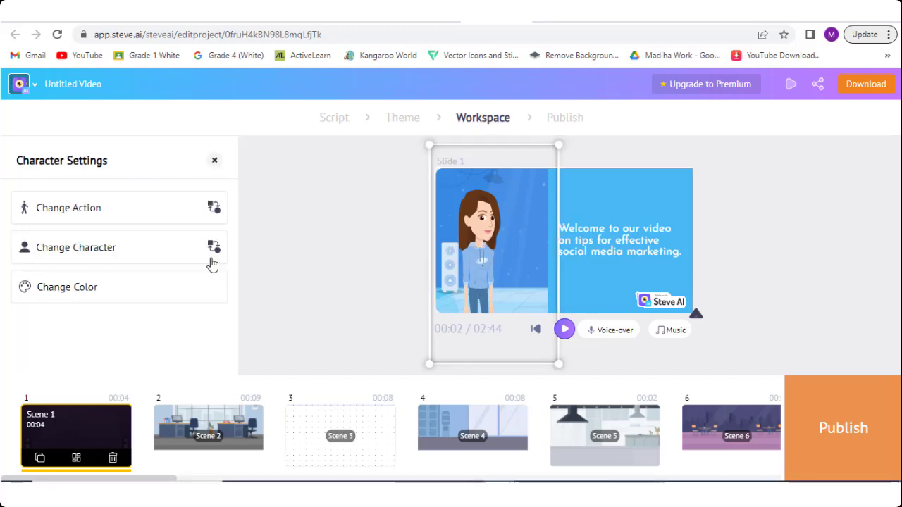
left_click(157, 251)
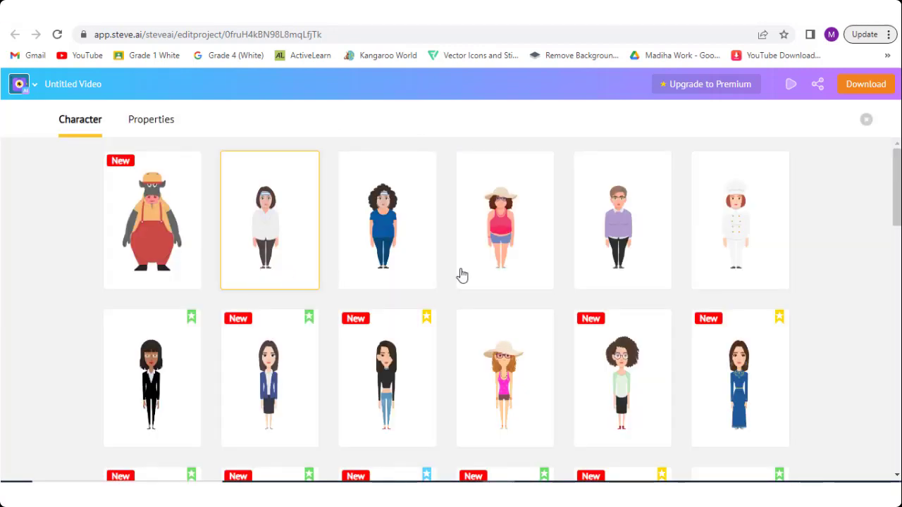
left_click_drag(895, 222, 899, 395)
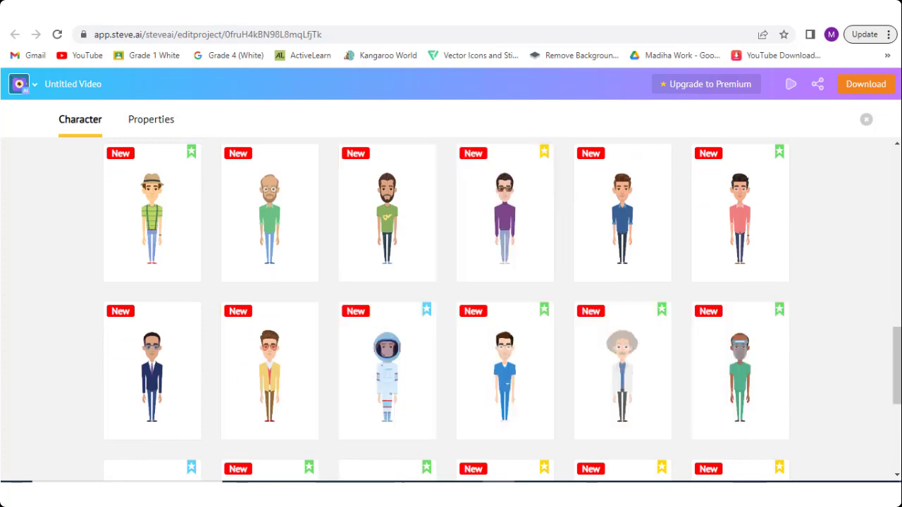
left_click_drag(896, 365, 897, 451)
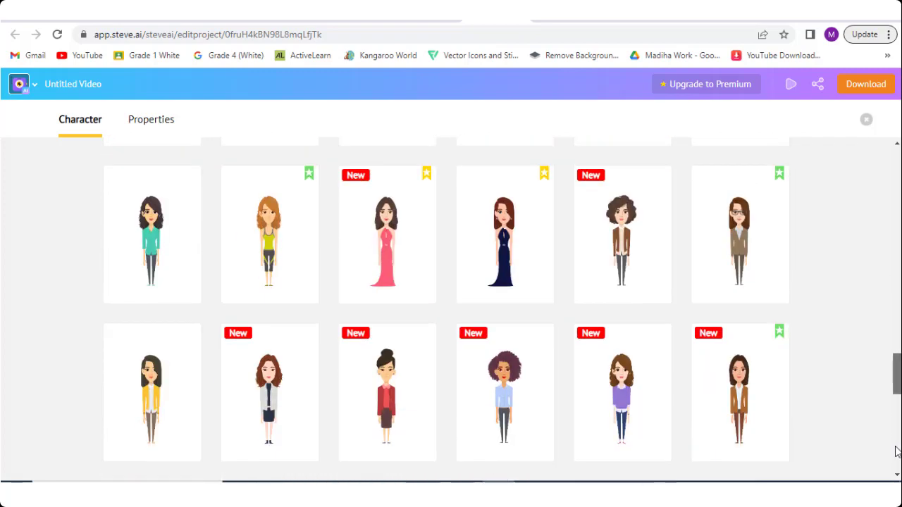
left_click(175, 285)
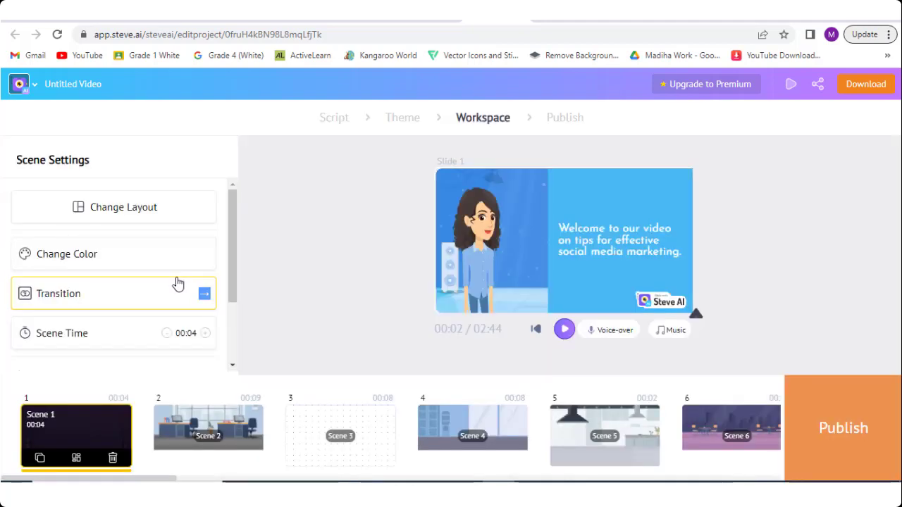
Replace the Scene 1 character with the dark-haired woman in the yellow jacket
left_click(488, 272)
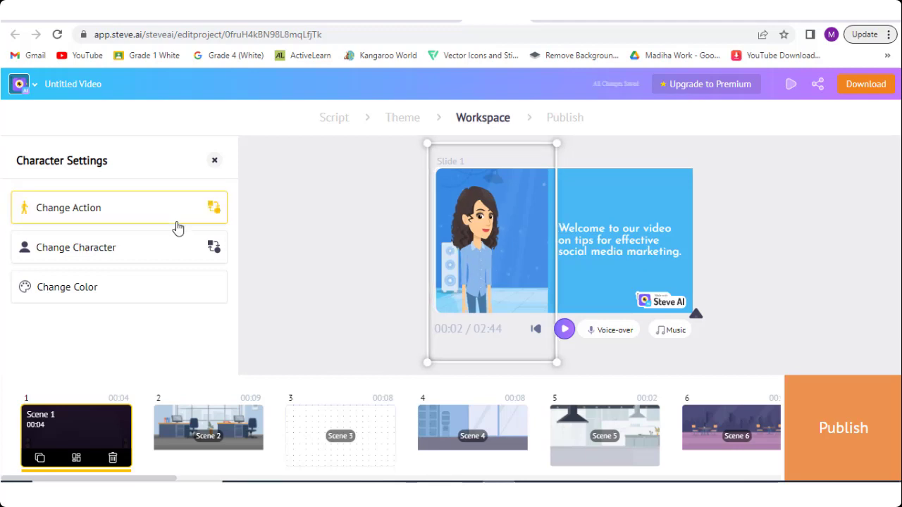
left_click(138, 248)
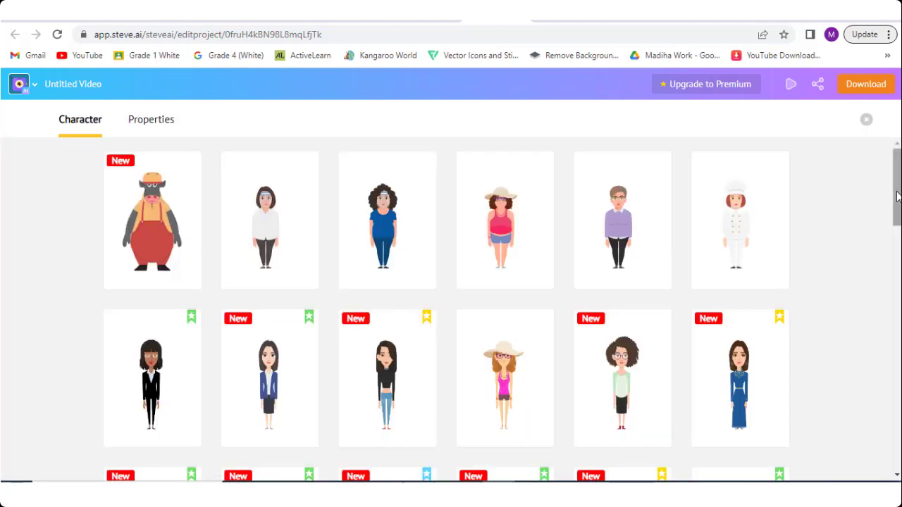
left_click_drag(897, 197, 889, 418)
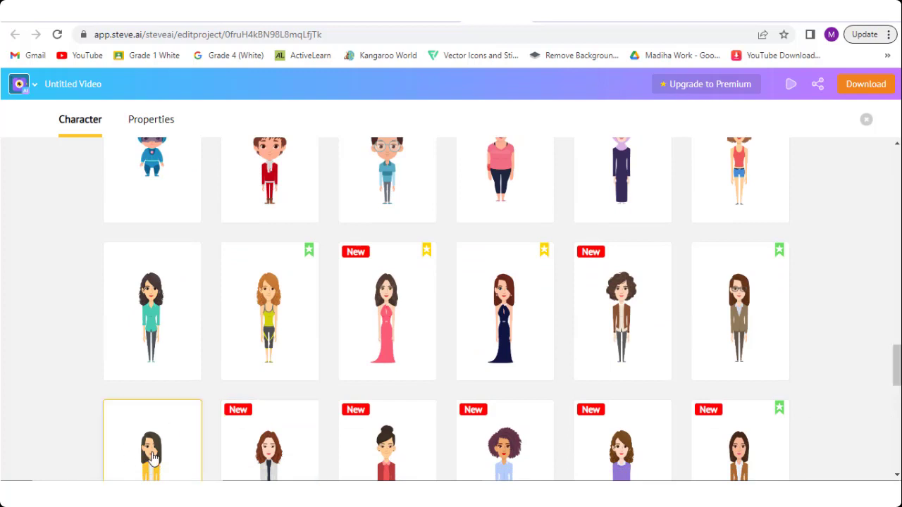
left_click(152, 457)
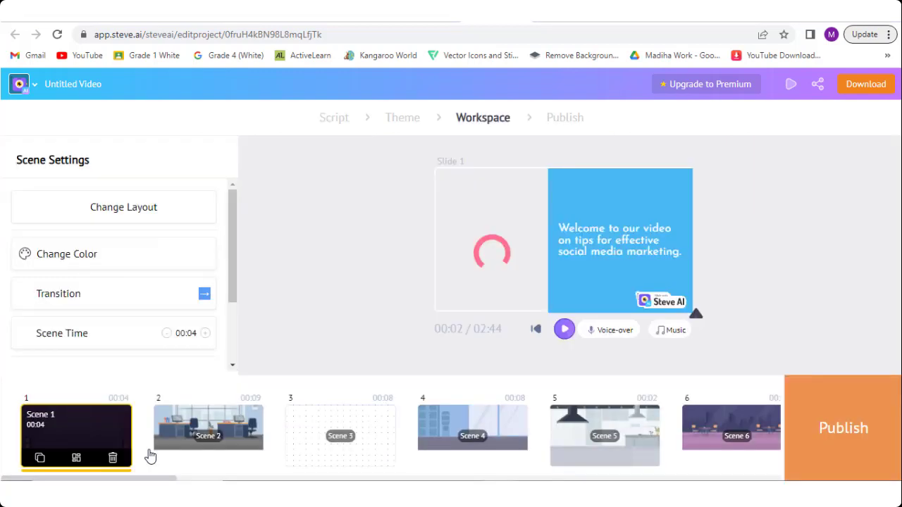
Apply the Pleasant Day color theme to Scene 1 only
left_click(91, 255)
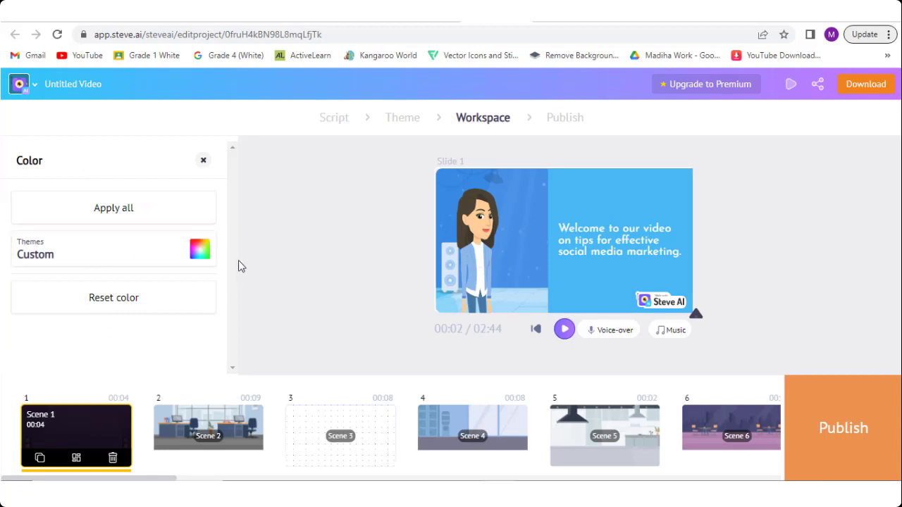
left_click(200, 255)
left_click_drag(201, 294, 195, 351)
left_click(126, 322)
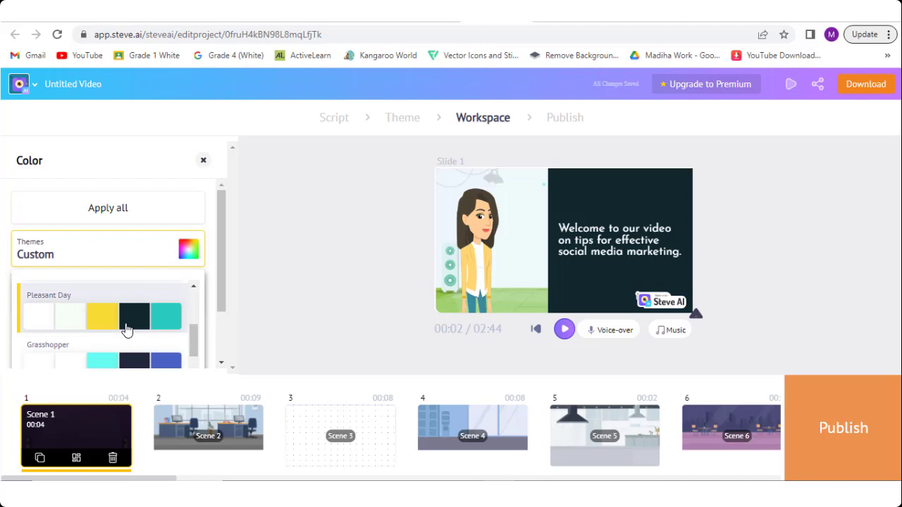
left_click(325, 256)
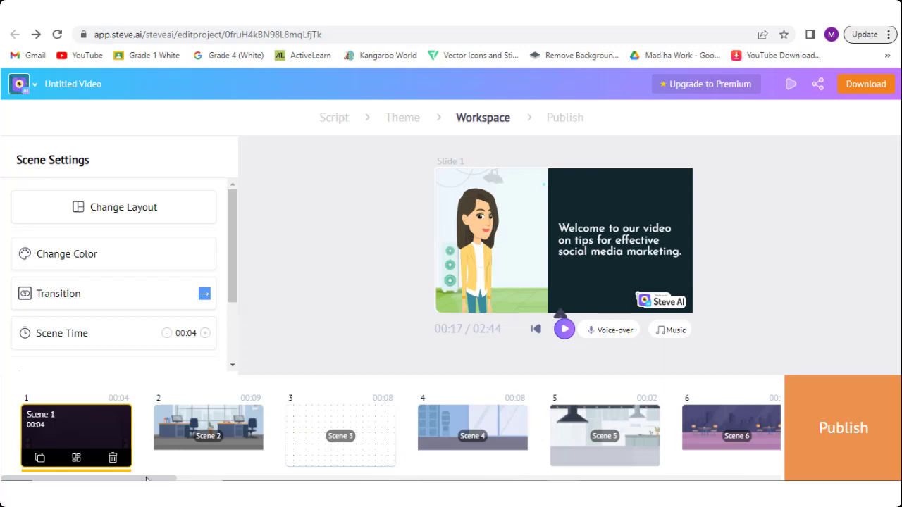
Publish the finished video and download it as an HD 720p Mp4
left_click_drag(146, 480, 239, 481)
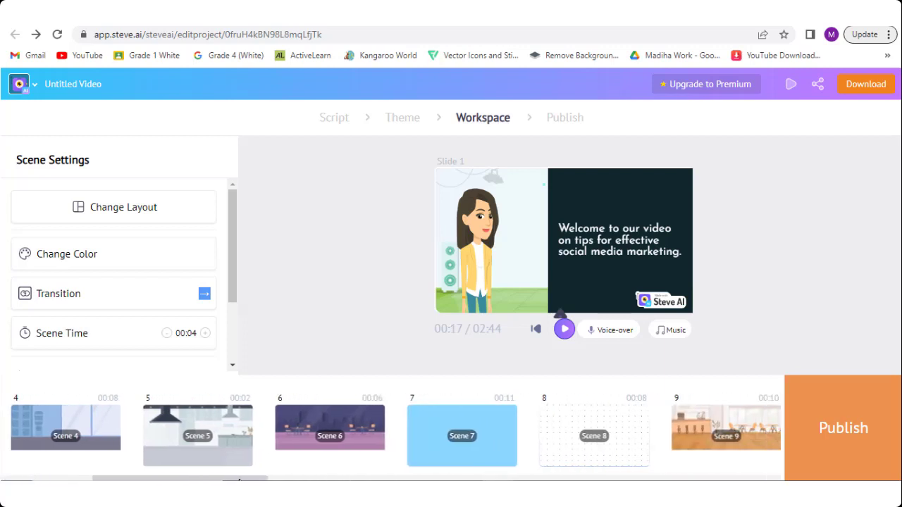
left_click(831, 420)
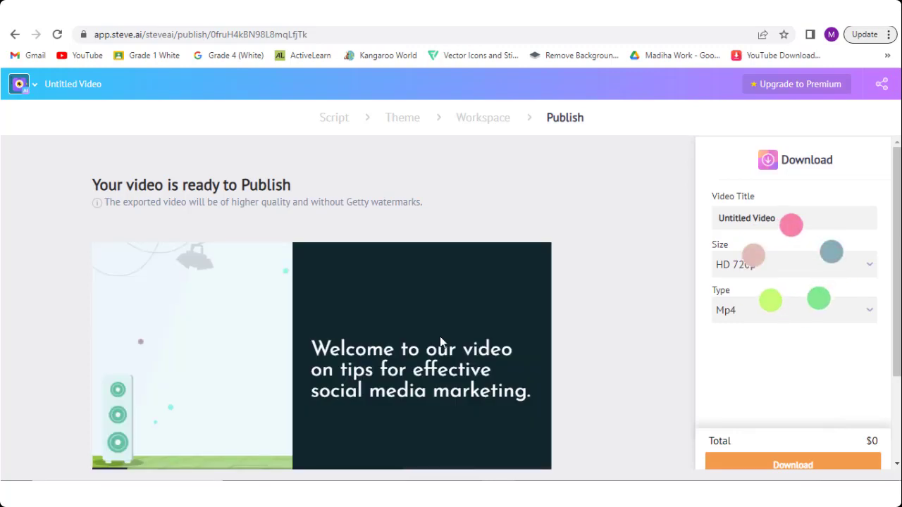
scroll(896, 317, "down", 1)
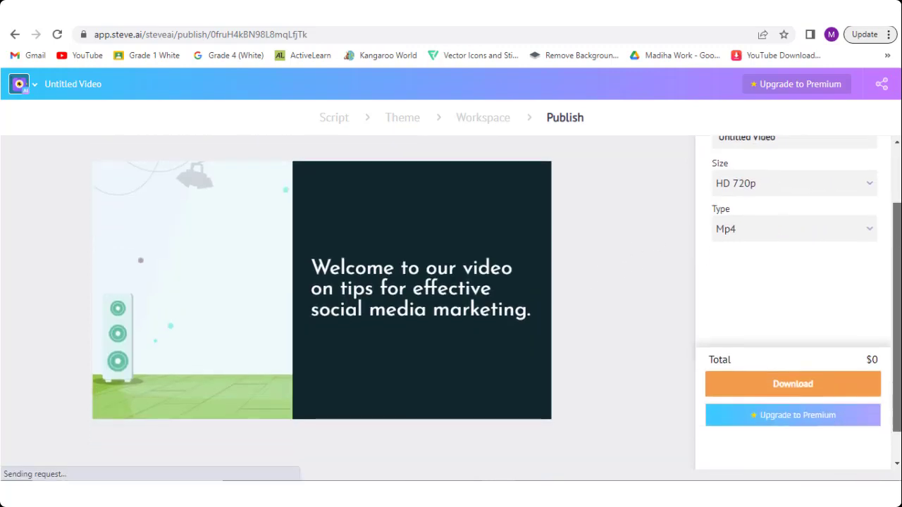
left_click(799, 380)
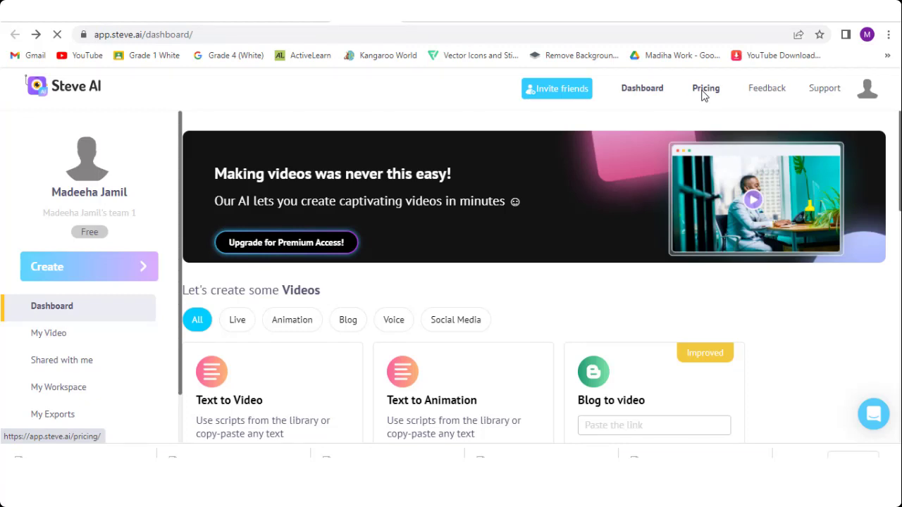
Open the Steve AI pricing page and examine the yearly plans from Basic to Enterprise
left_click(703, 95)
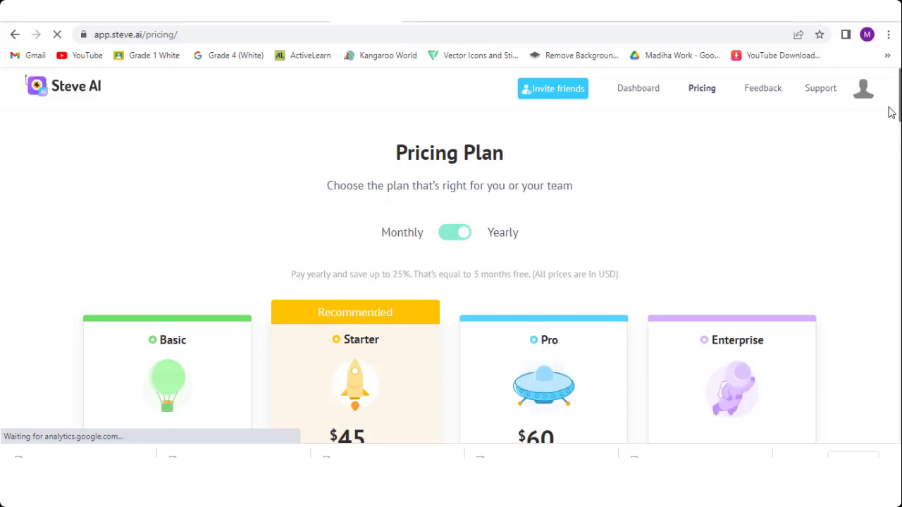
scroll(450, 282, "down", 3)
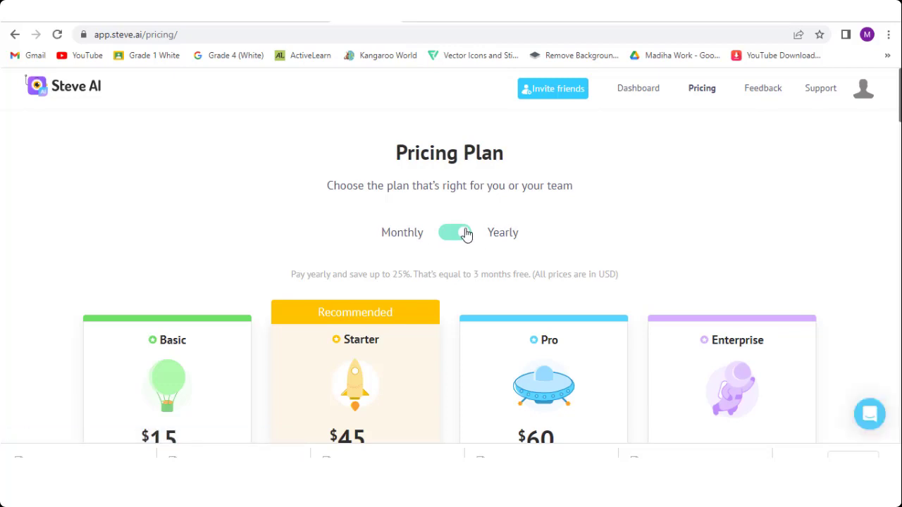
scroll(899, 93, "down", 2)
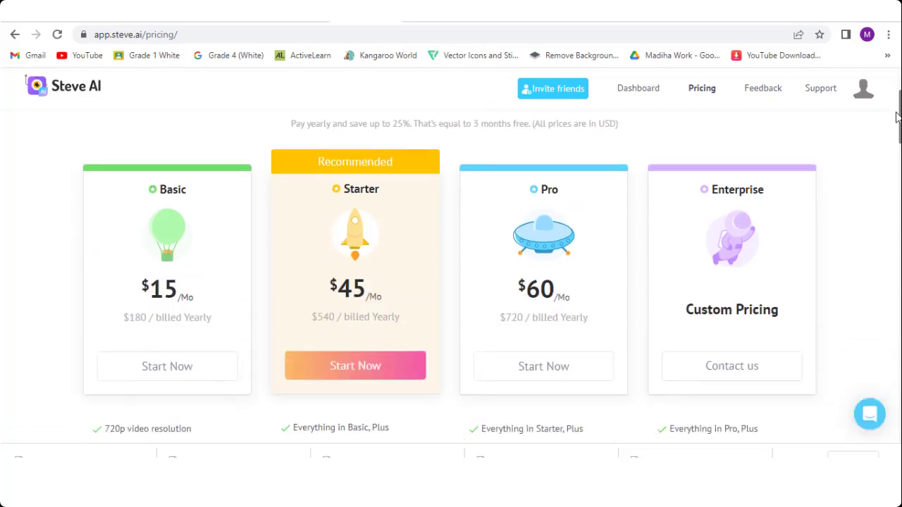